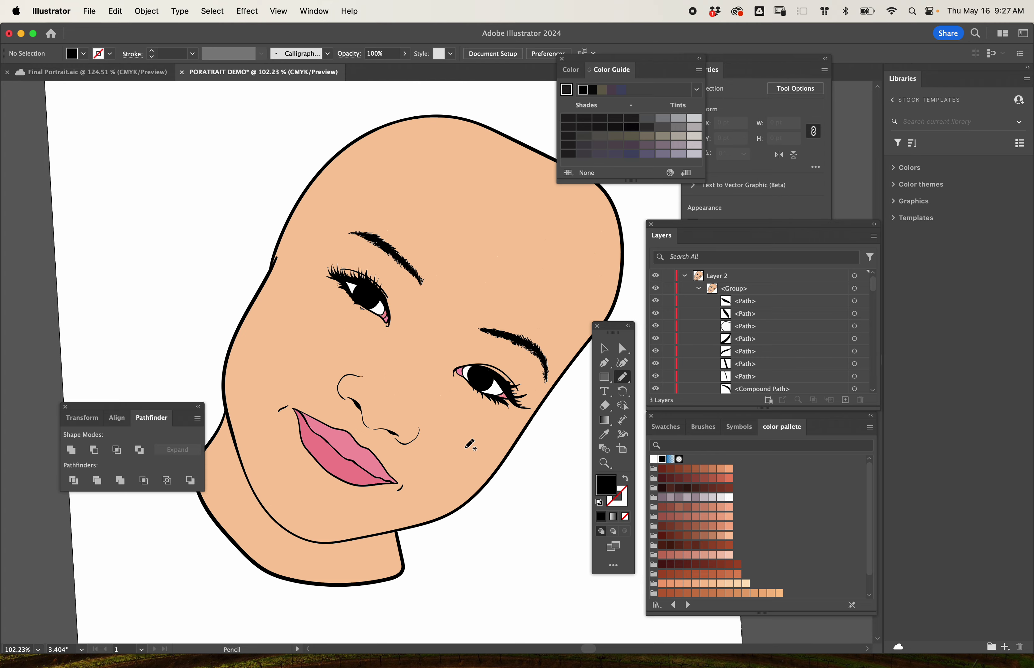
scroll(470, 444, up, 6)
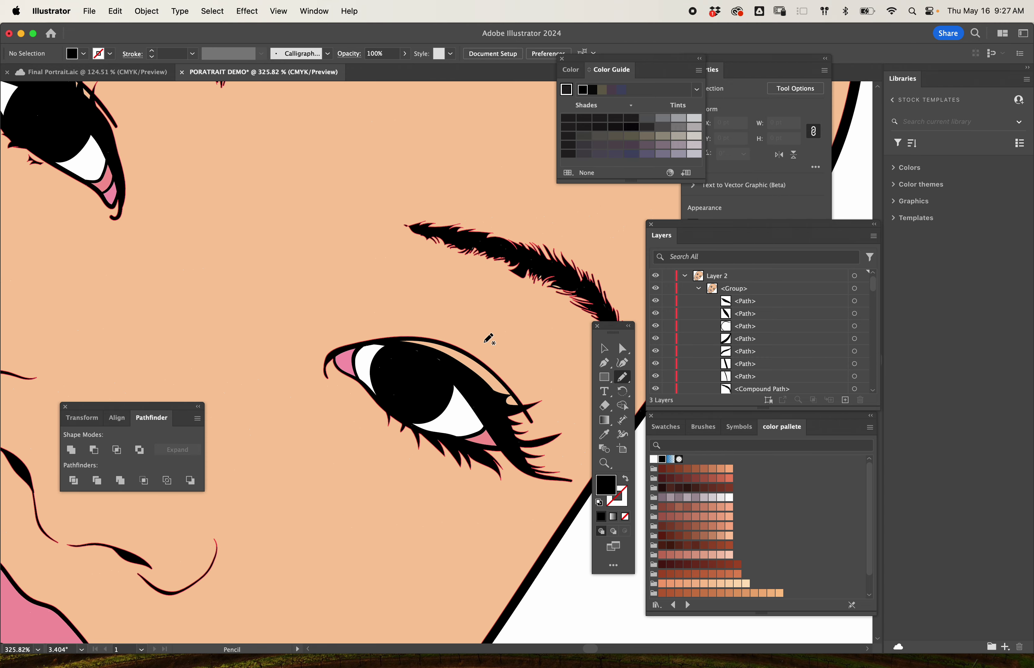
scroll(489, 339, down, 4)
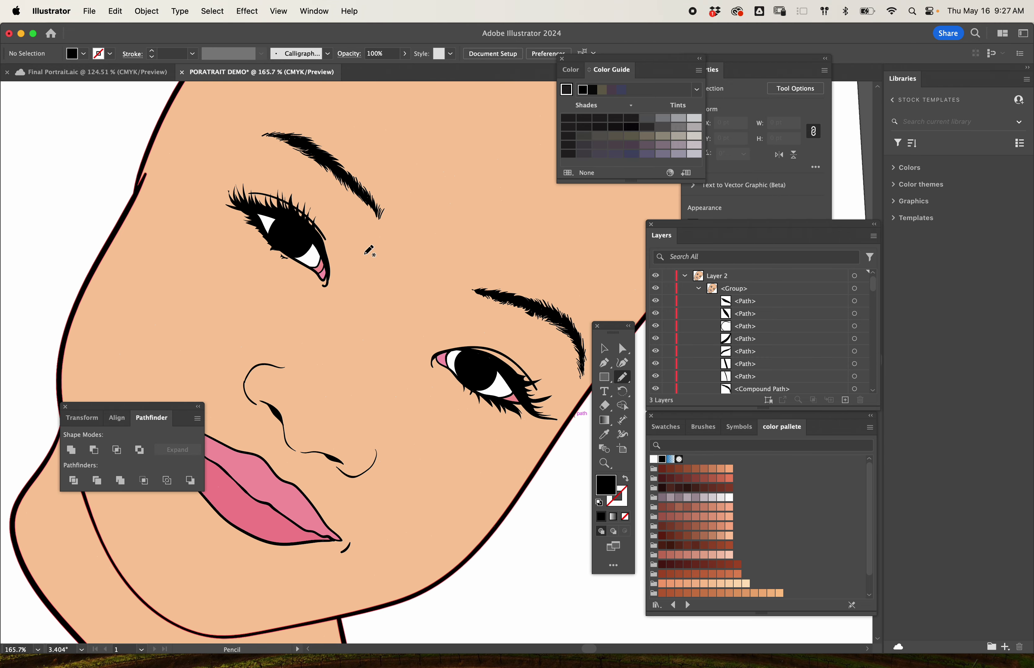
scroll(352, 281, up, 3)
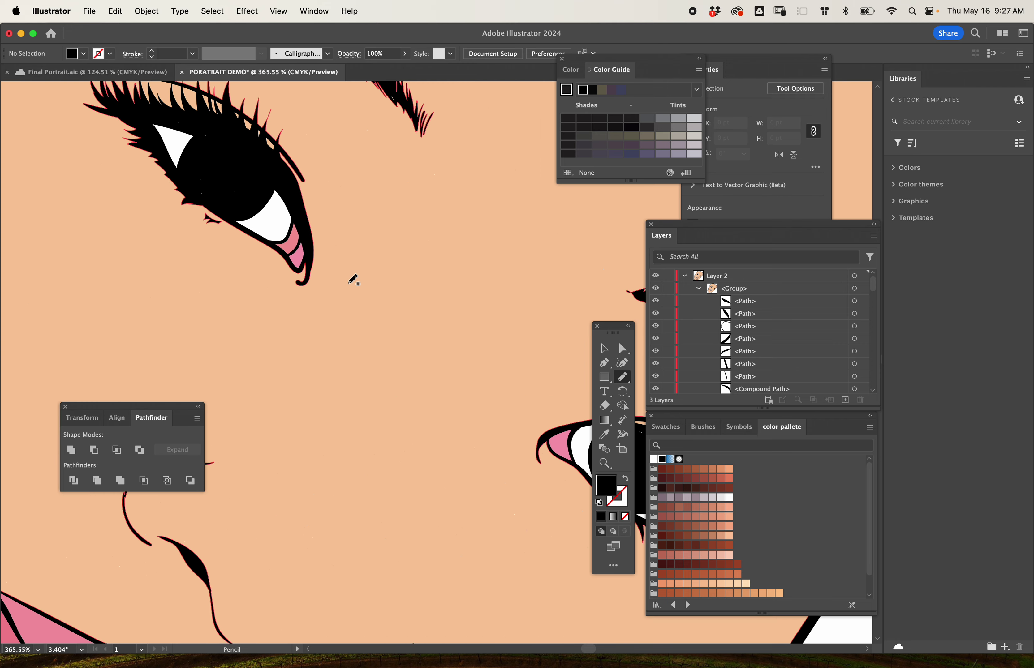
scroll(373, 370, down, 4)
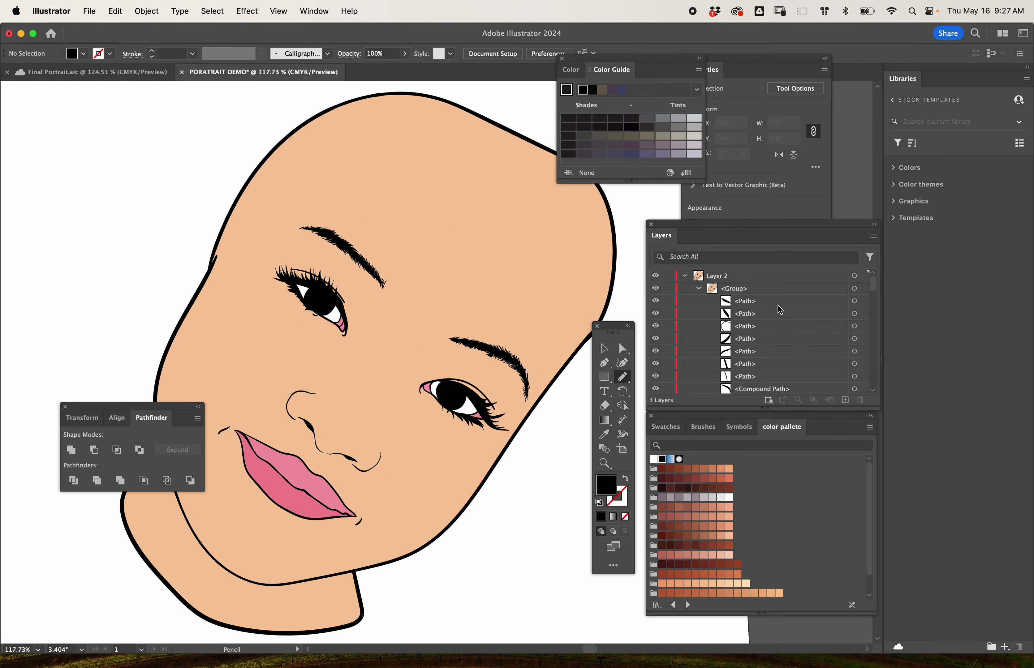
Step: Collapse Layer 2 and set the Layers panel's row size to Large
click(685, 276)
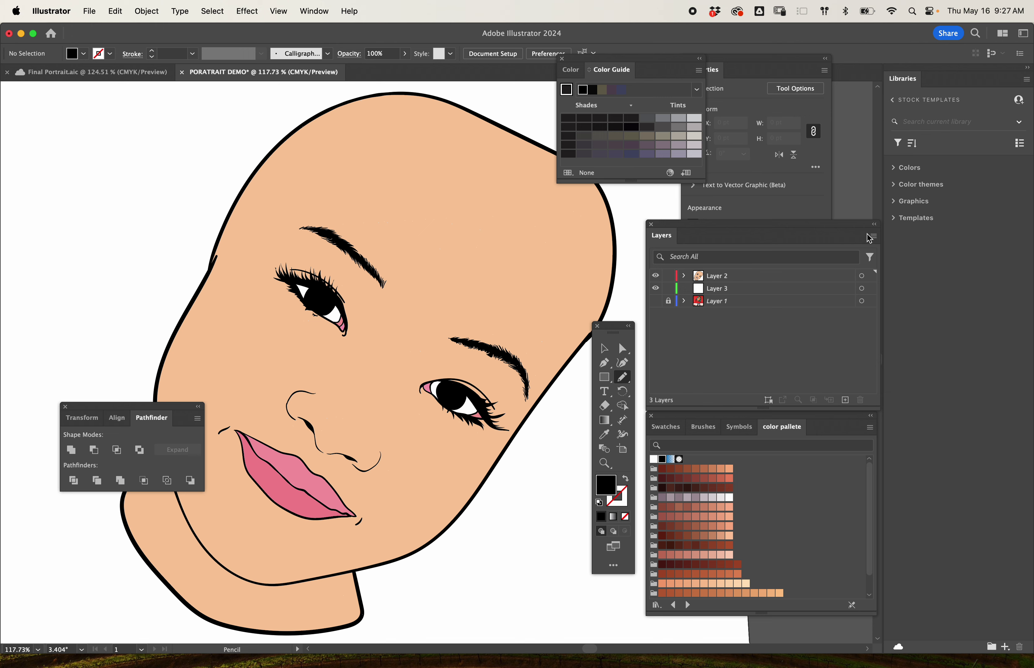
click(873, 237)
click(907, 569)
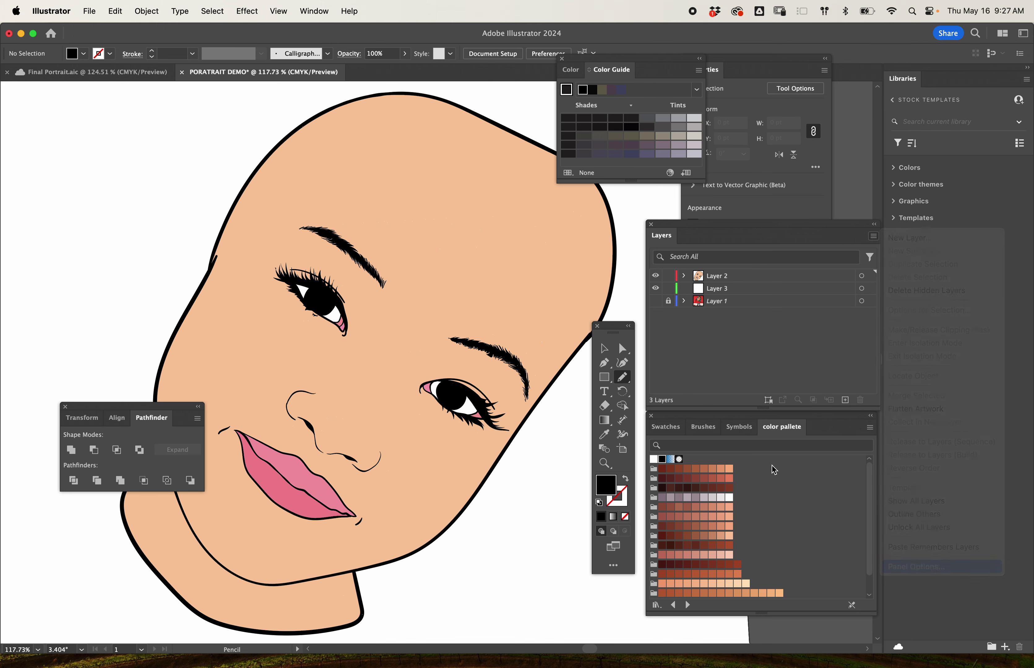
click(450, 287)
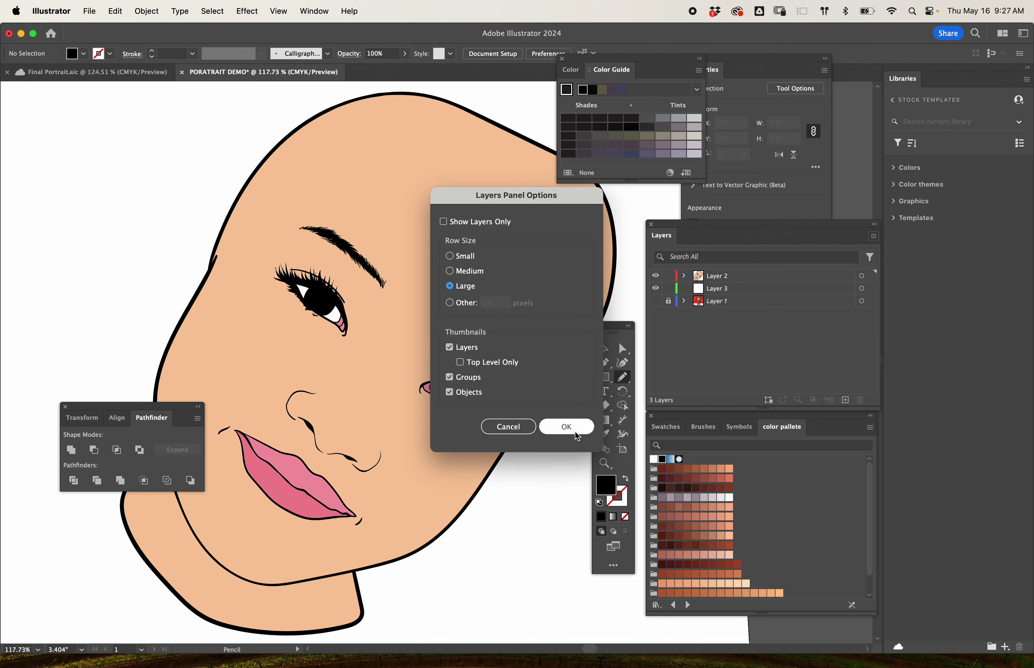
click(566, 427)
Step: Set the Layers panel's row size to a custom 50 pixels
click(873, 236)
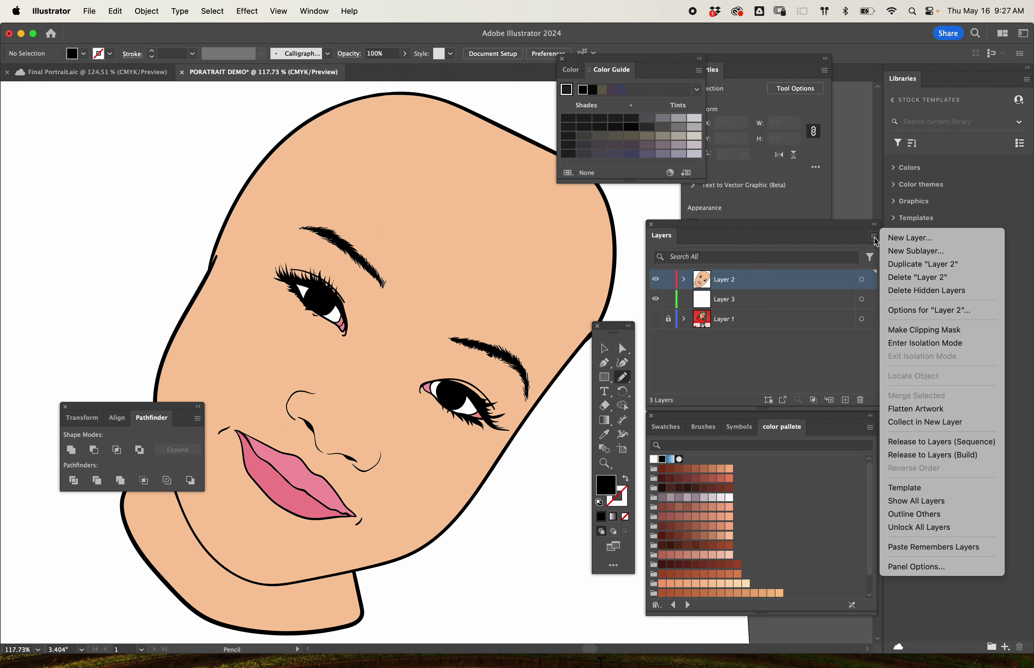
click(895, 568)
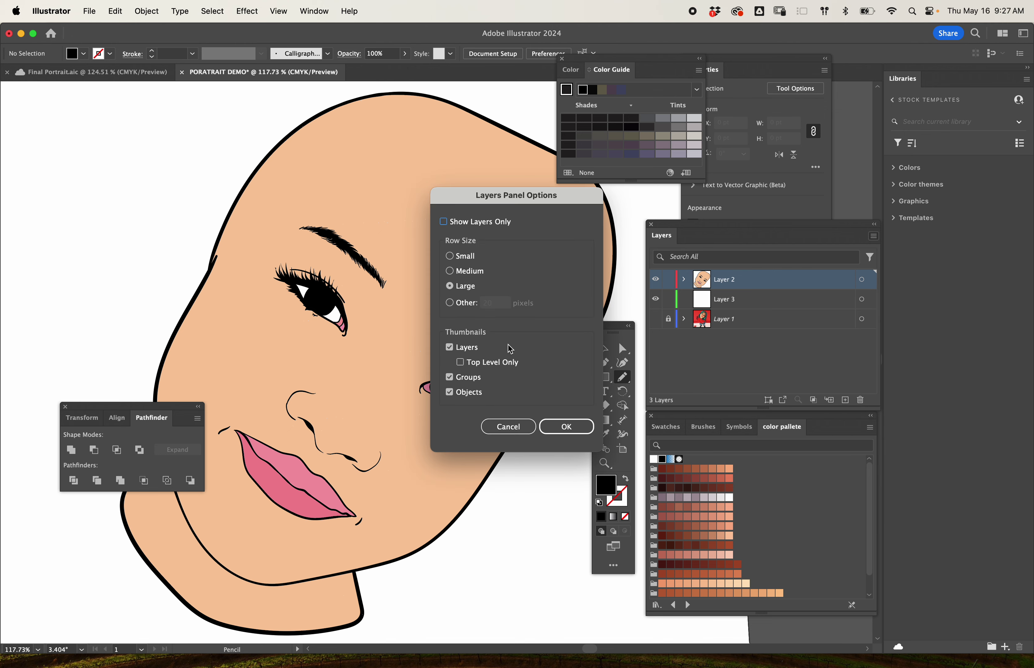
click(452, 304)
text(50)
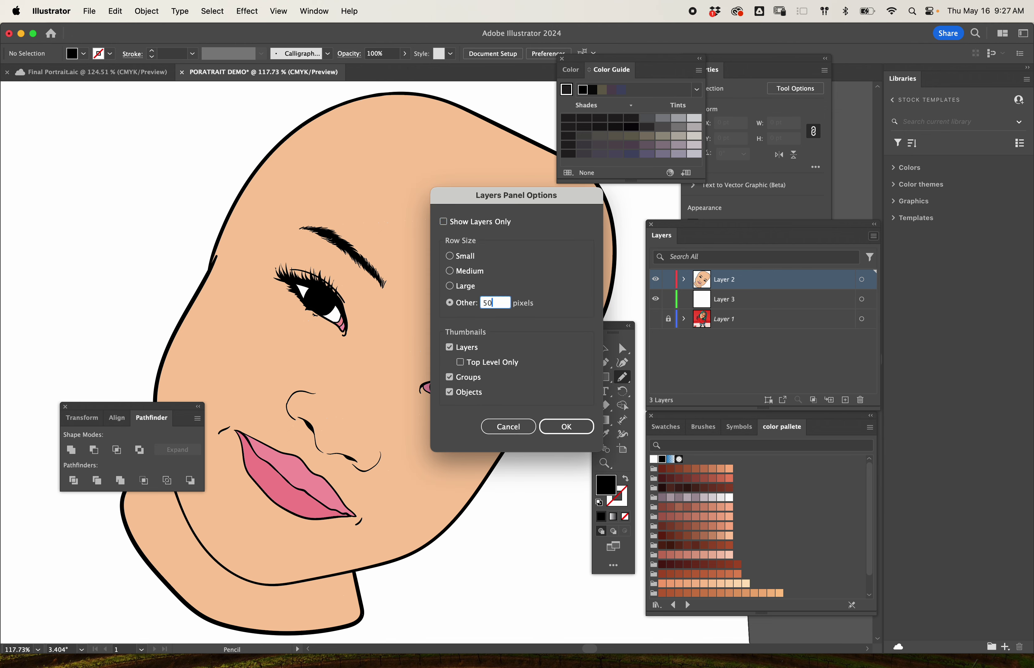
key(Return)
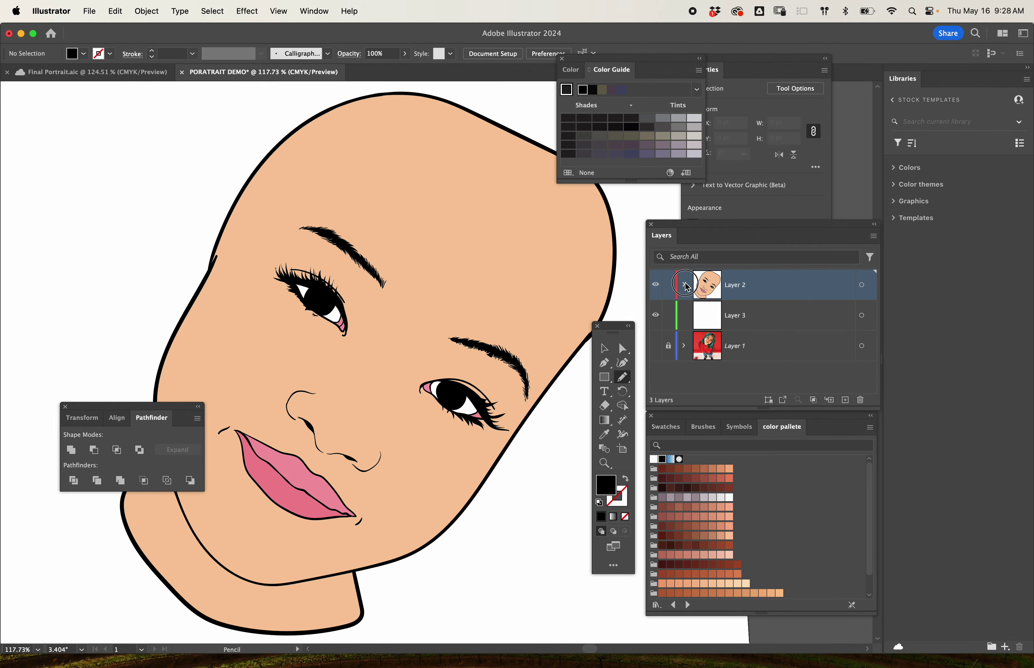
Step: Expand Layer 2 and its group, and reposition and lengthen the Layers panel so many more paths fit
click(686, 286)
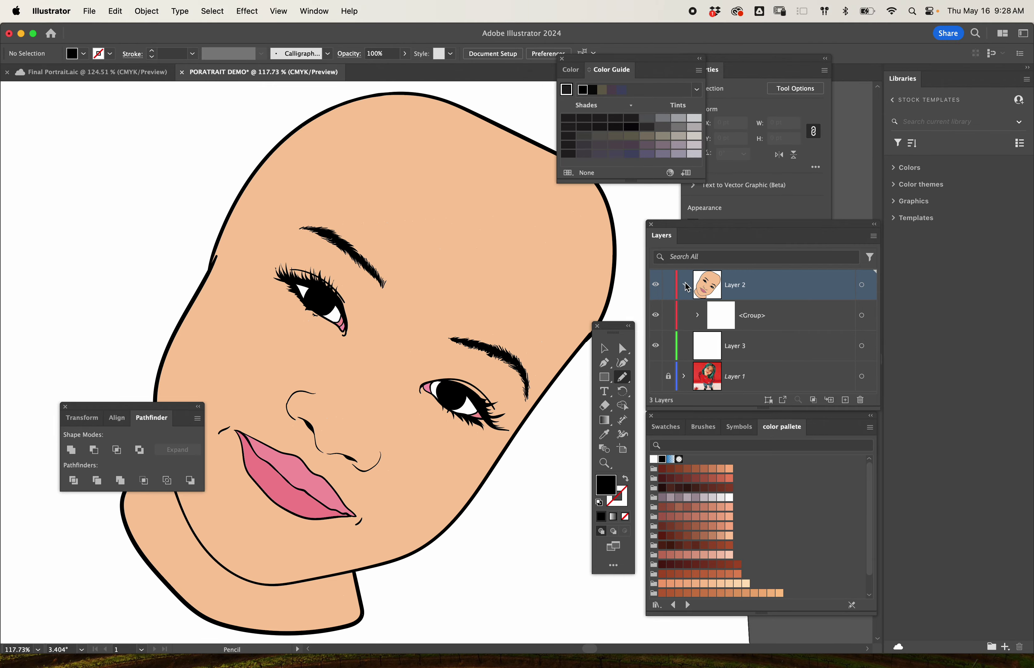
click(699, 316)
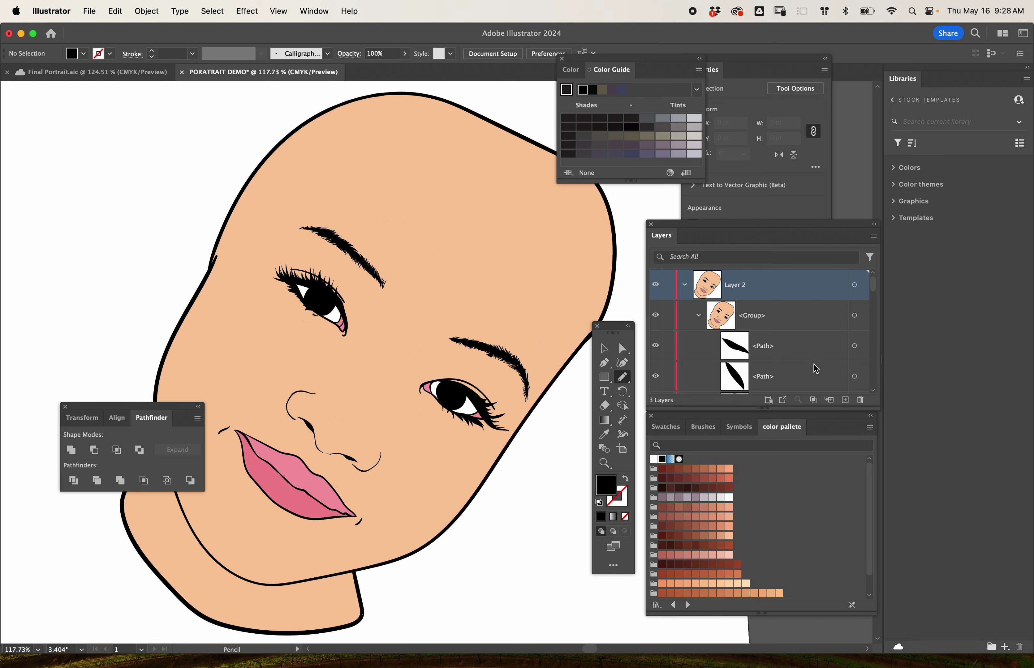
drag(665, 236, 650, 106)
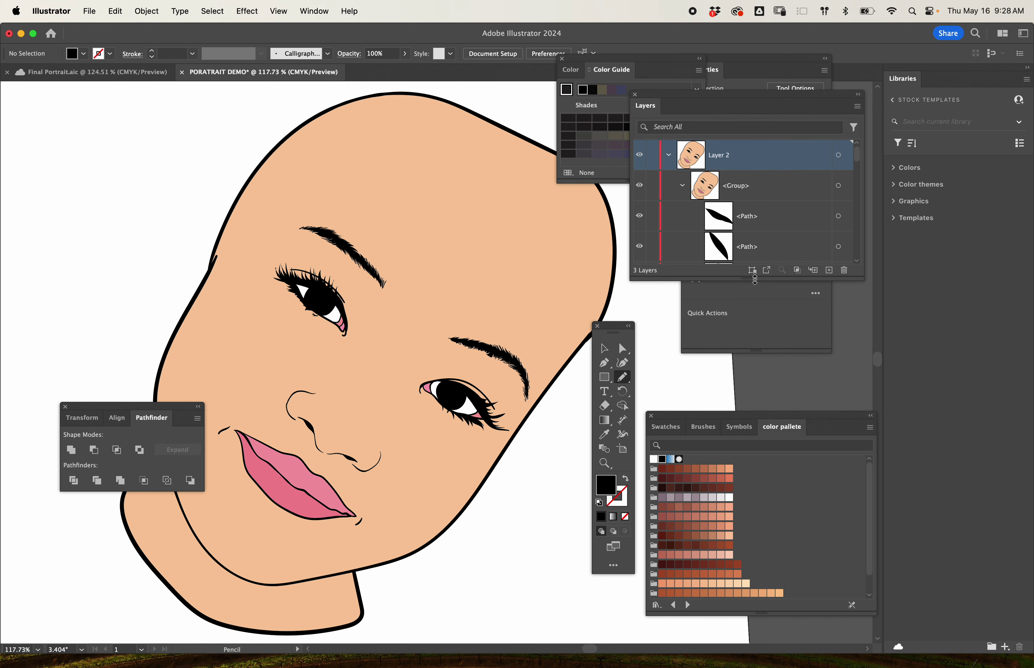
drag(754, 281, 755, 666)
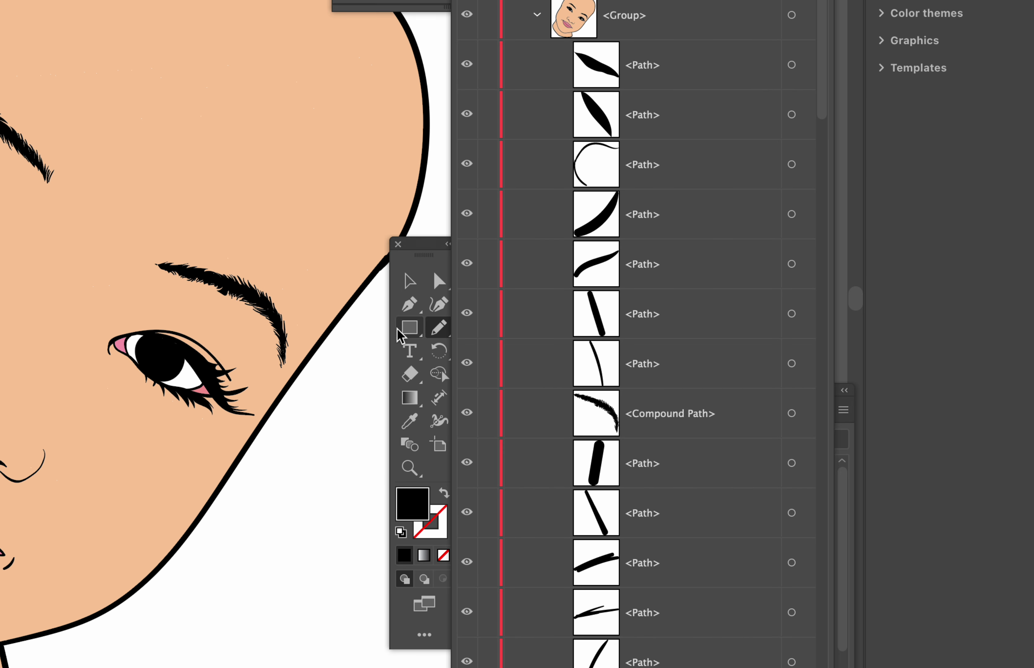
Step: Examine the thumbnails of the individual paths and compound paths inside the Layer 2 group
scroll(677, 402, down, 1)
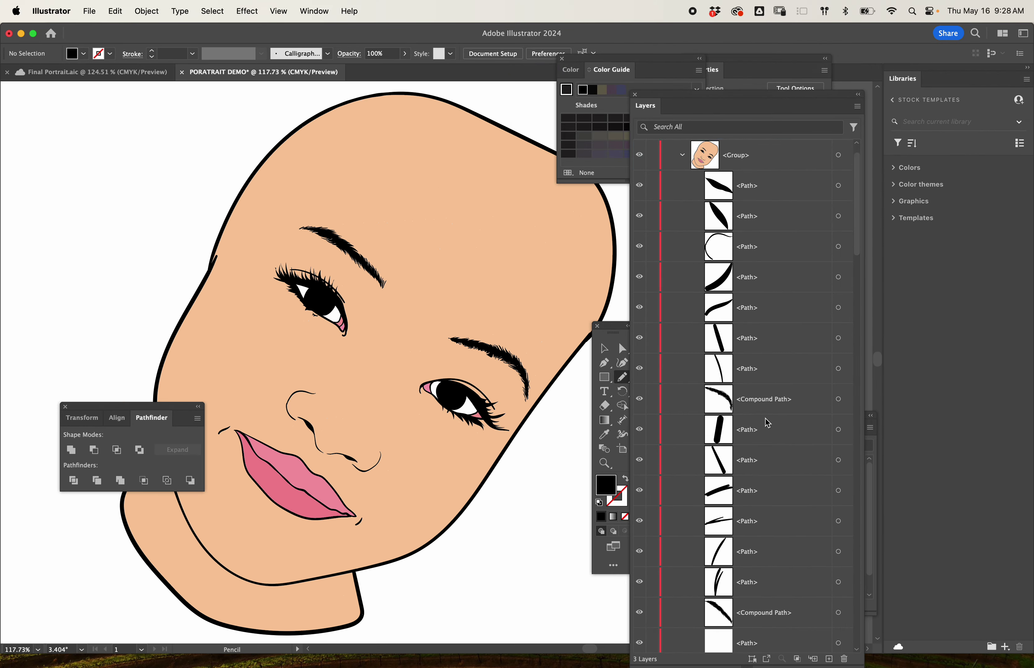
scroll(769, 424, down, 10)
scroll(769, 423, down, 2)
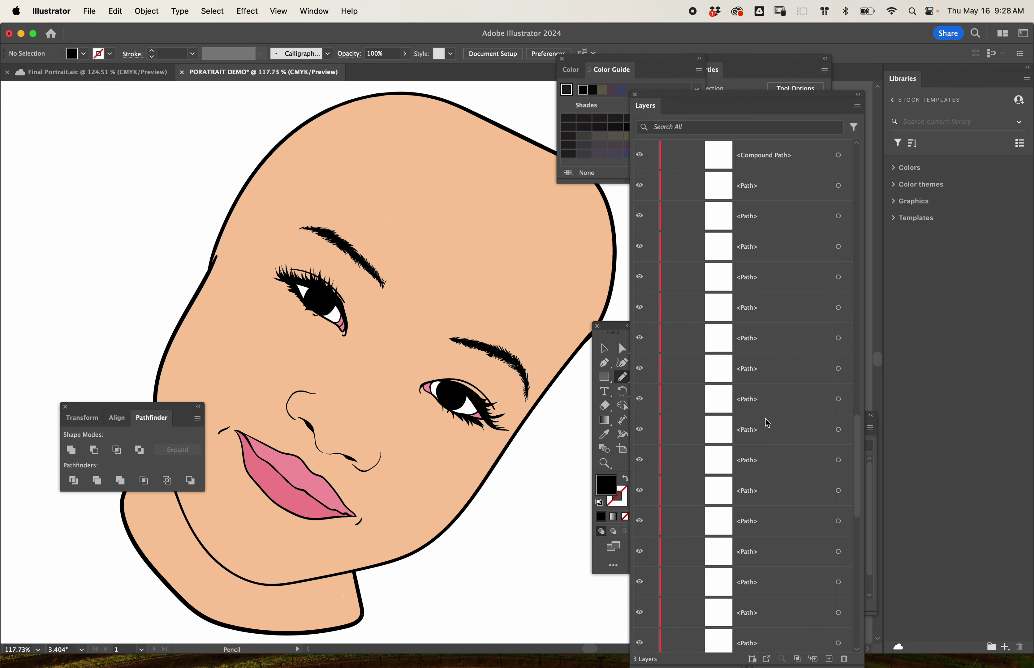
scroll(769, 424, up, 4)
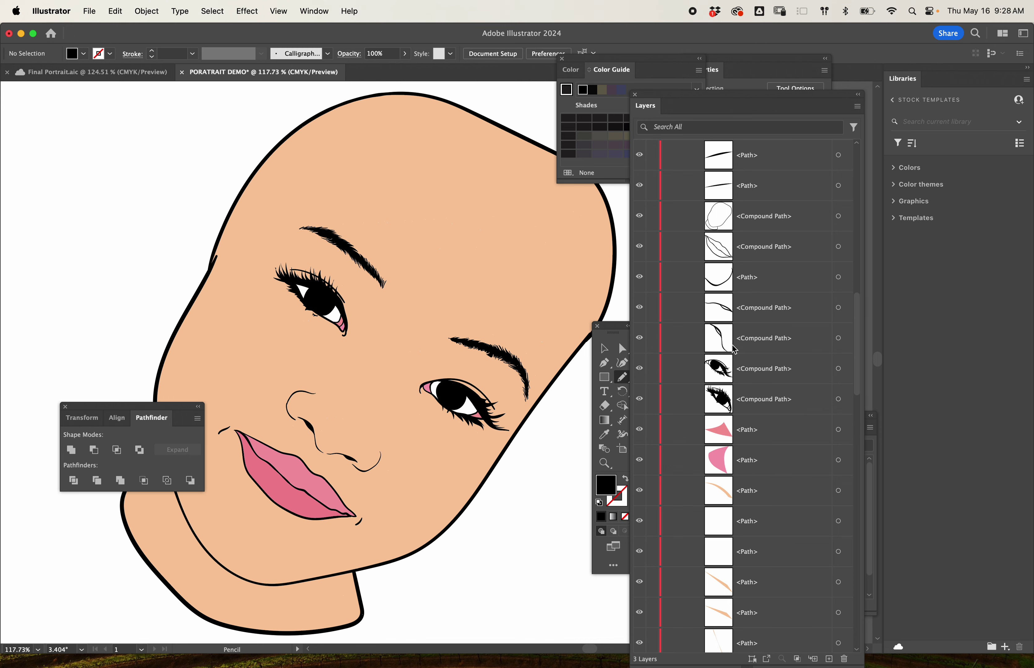
scroll(742, 374, down, 3)
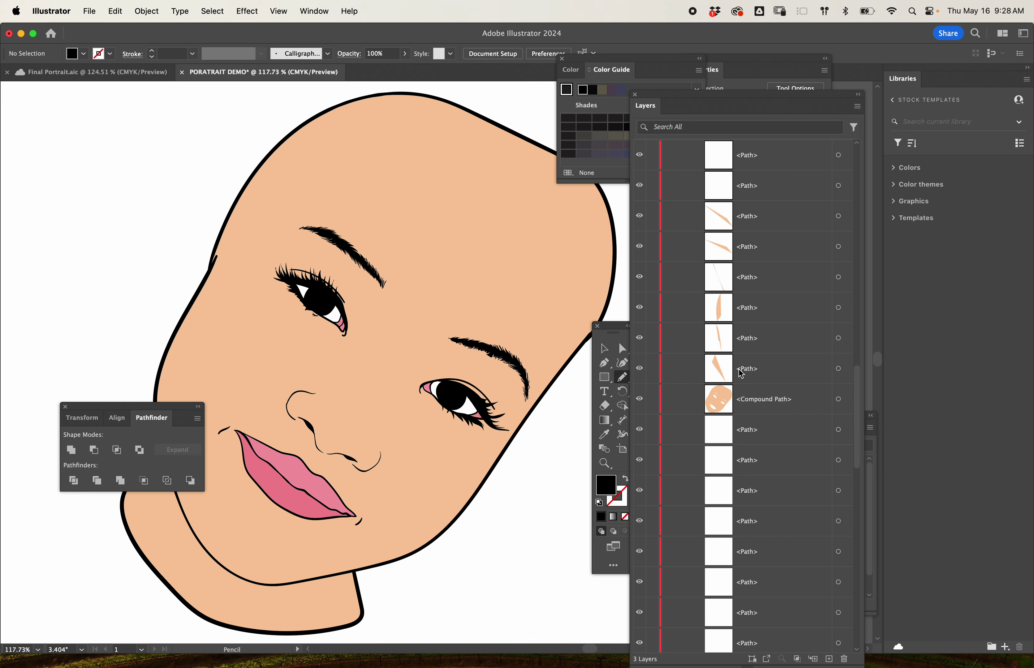
scroll(741, 374, down, 6)
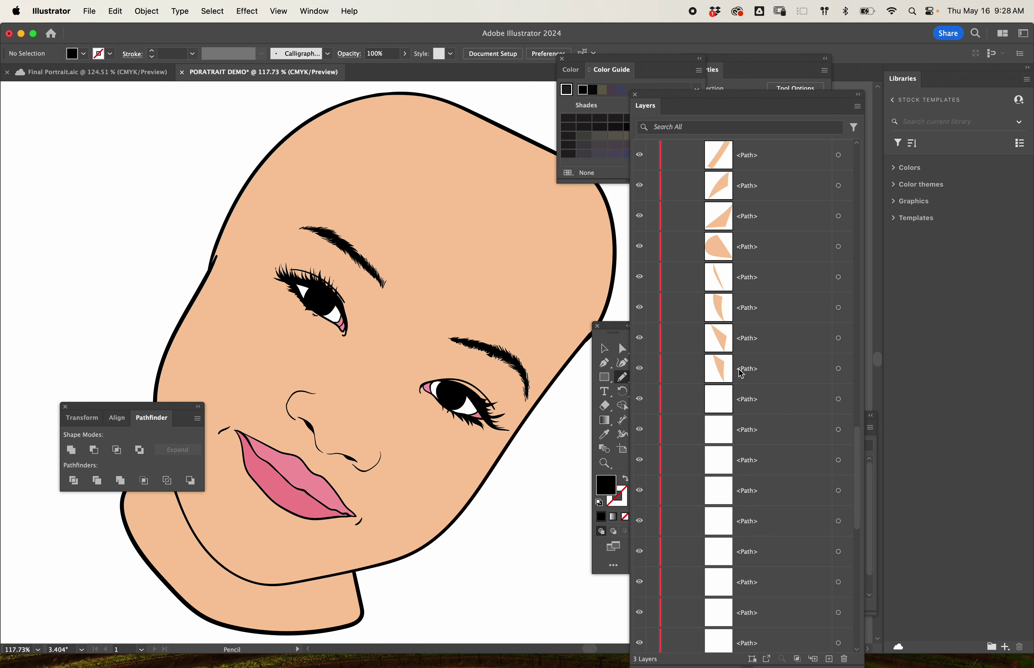
scroll(723, 380, down, 2)
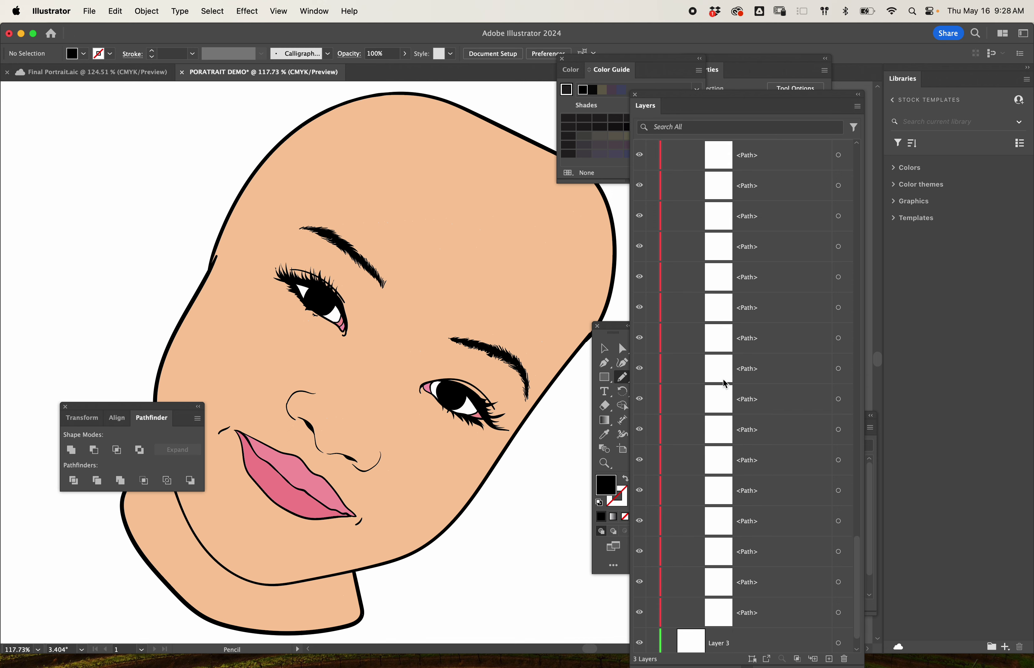
scroll(736, 464, up, 3)
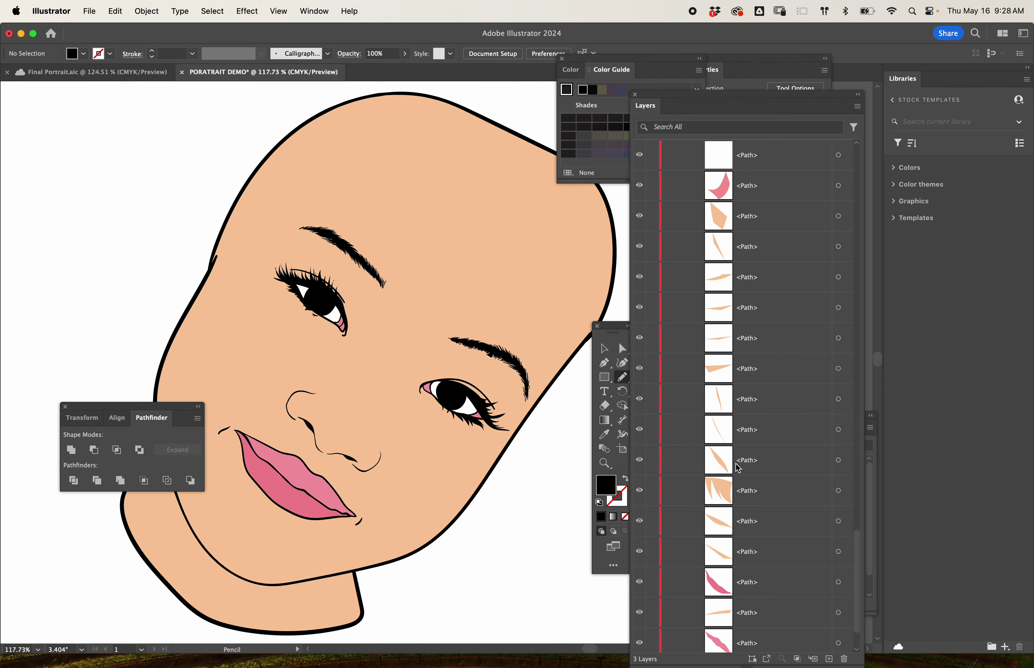
scroll(738, 466, up, 3)
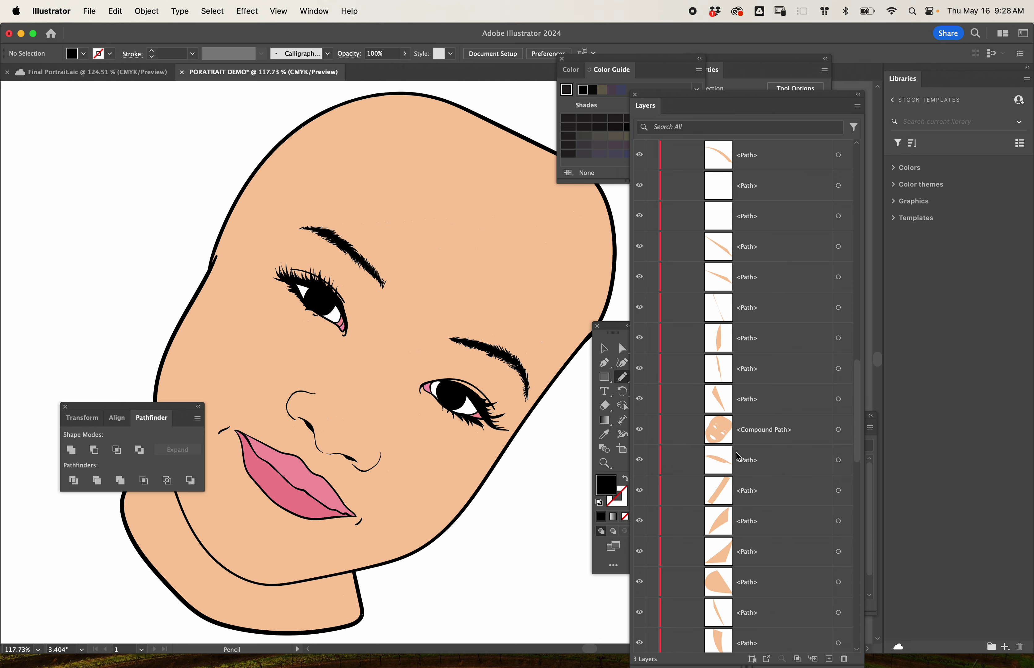
scroll(727, 435, up, 5)
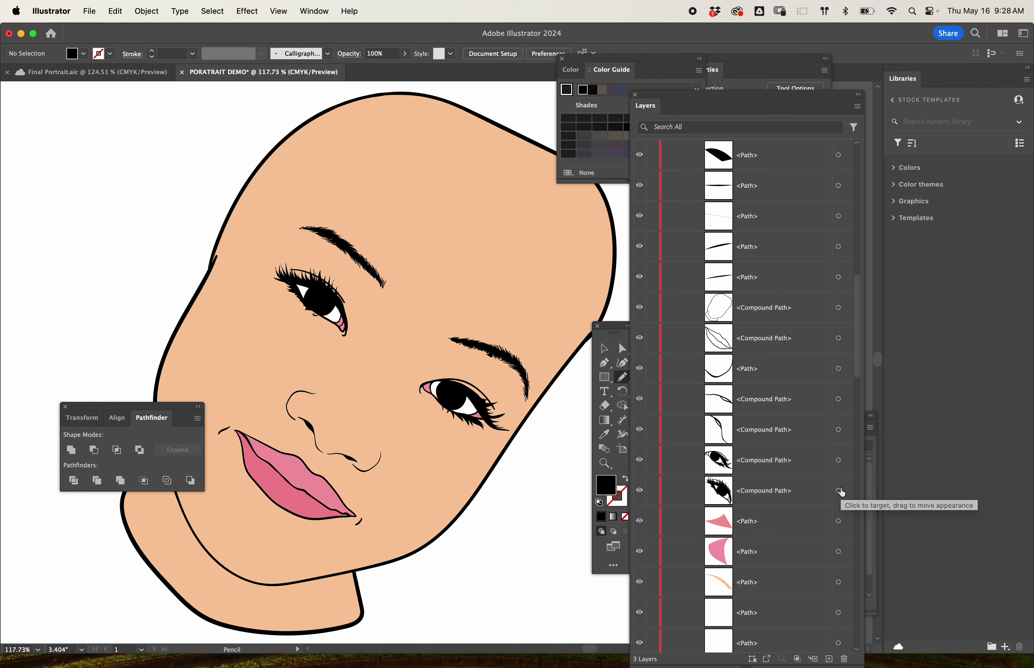
scroll(797, 405, down, 2)
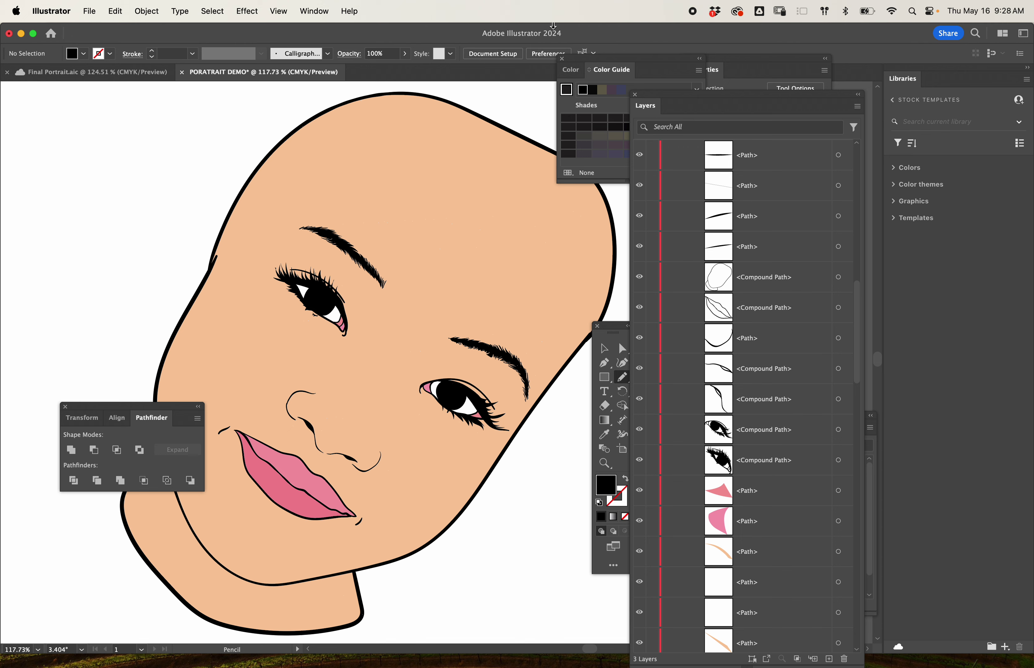
Step: Check whether the Control bar is enabled in the workspace
click(324, 12)
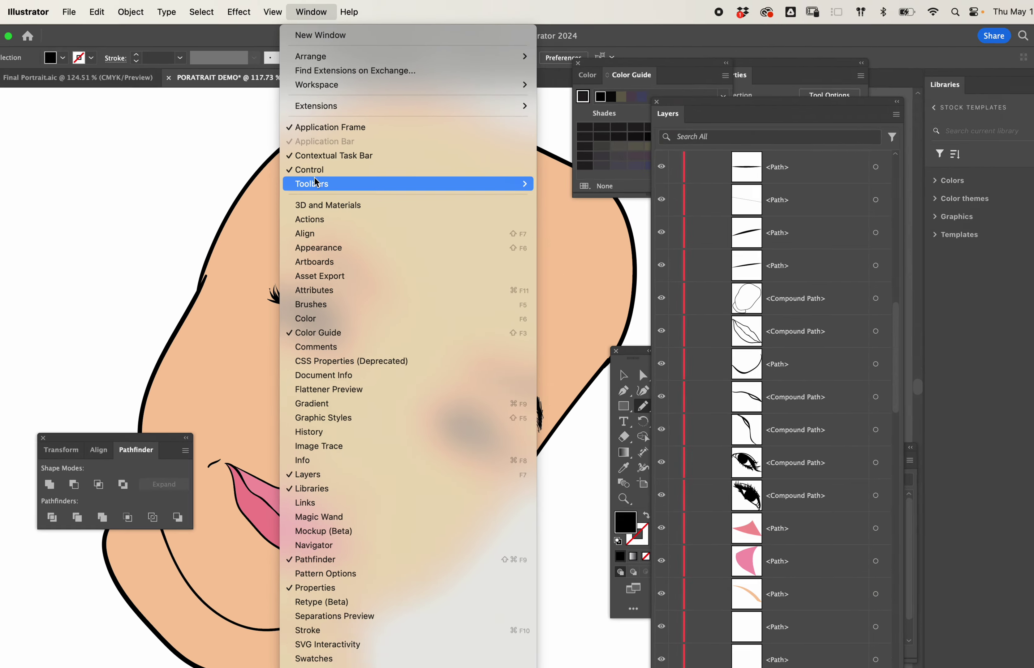
mouse_move(312, 210)
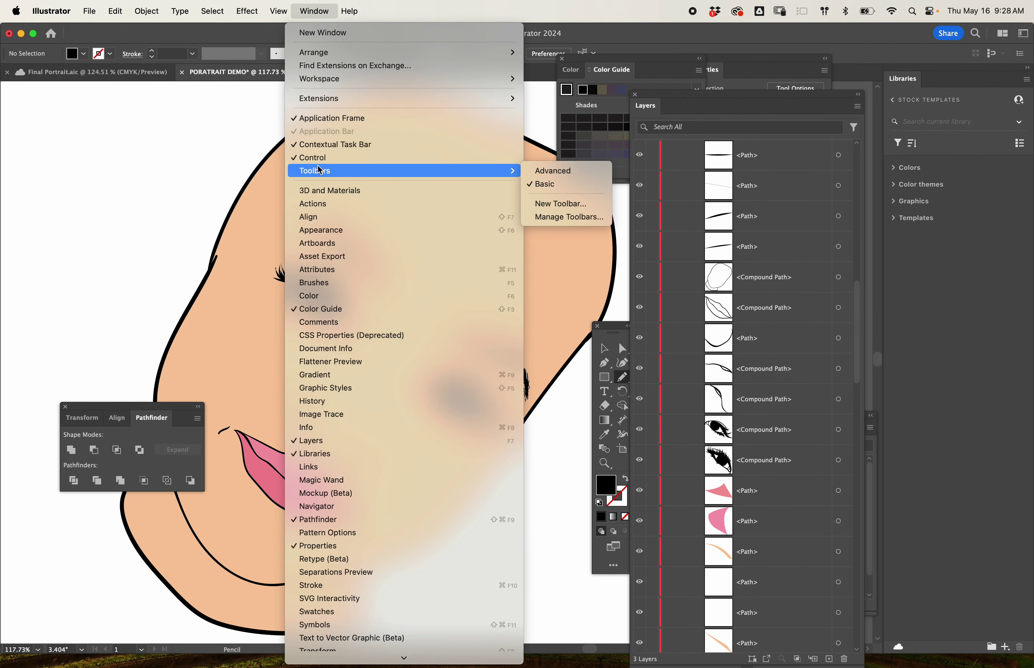
click(467, 158)
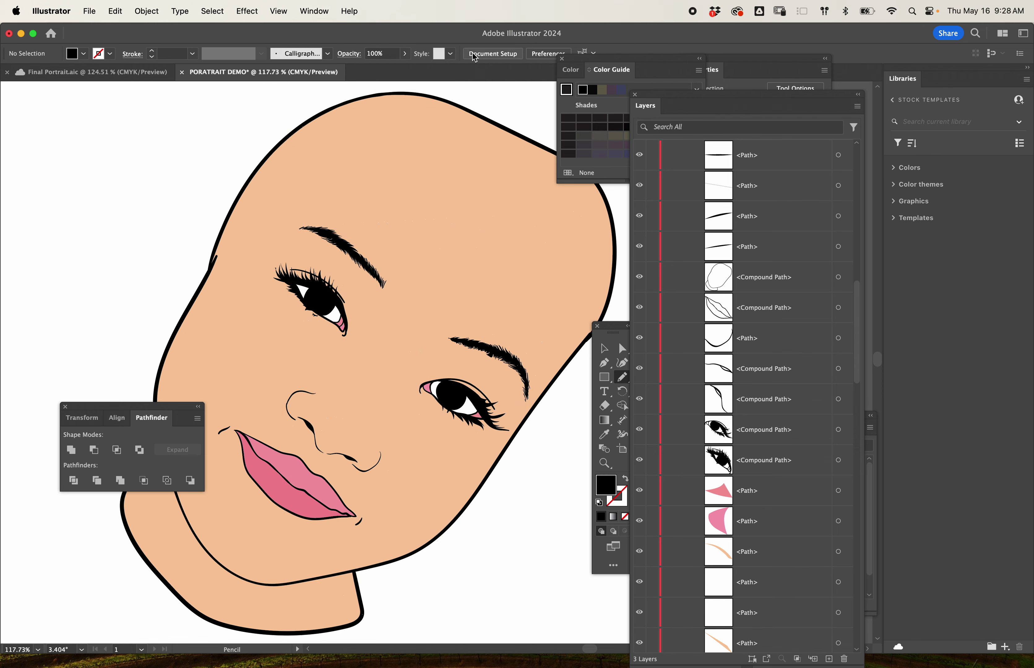
Step: Close the Color Guide panel and move the Properties panel away from the Control bar and Layers panel
drag(590, 60, 568, 62)
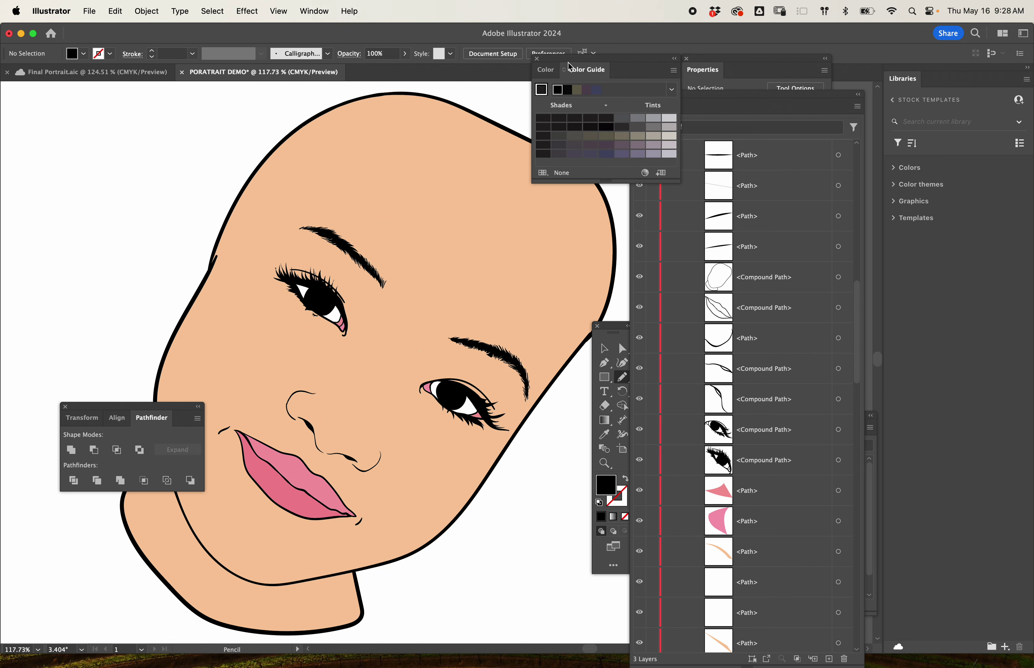
click(538, 59)
drag(709, 57, 438, 380)
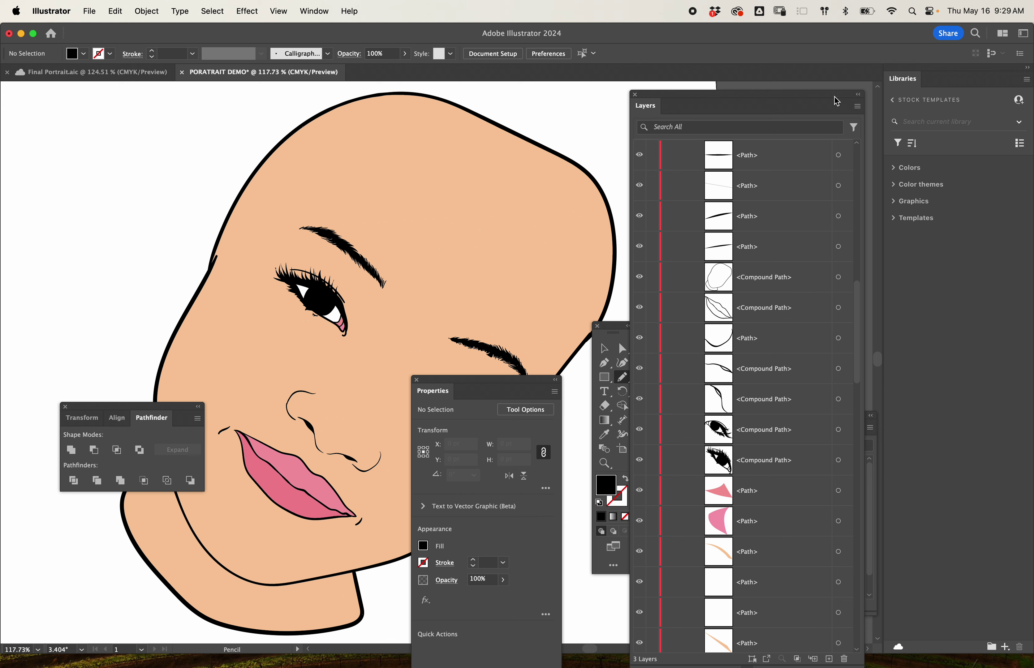
Step: Target the black compound path of the higher eye with lashes and select all similar objects
scroll(846, 208, up, 2)
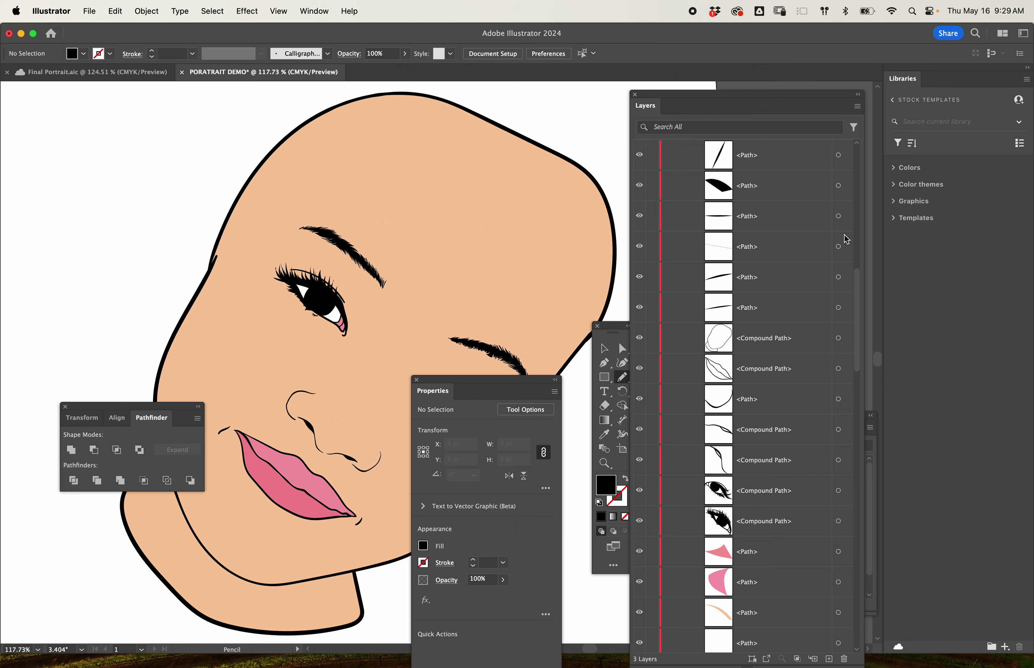
click(838, 522)
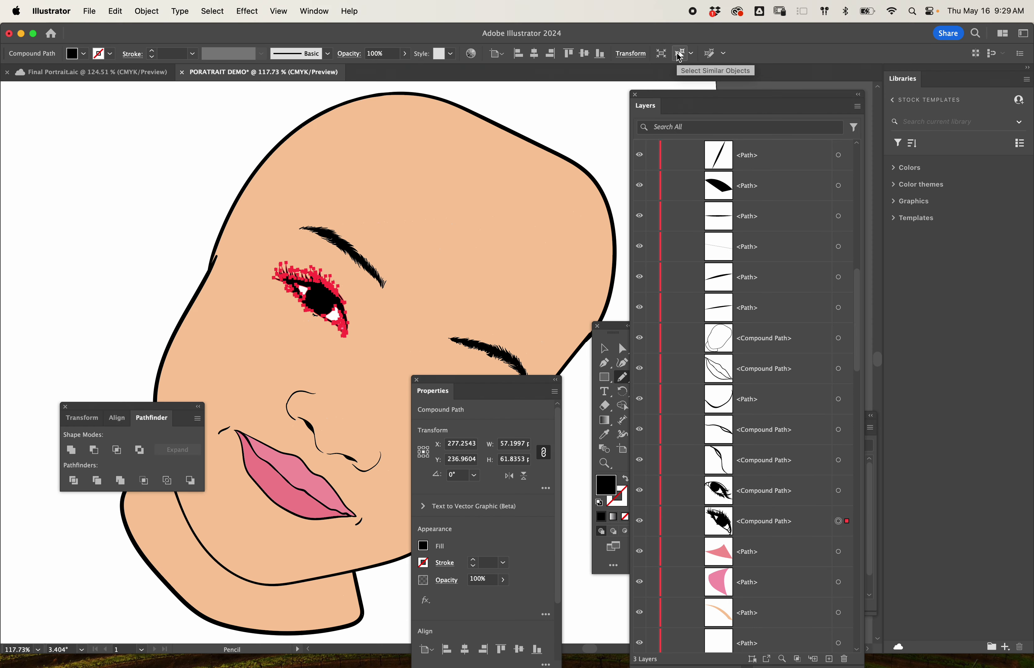
click(680, 56)
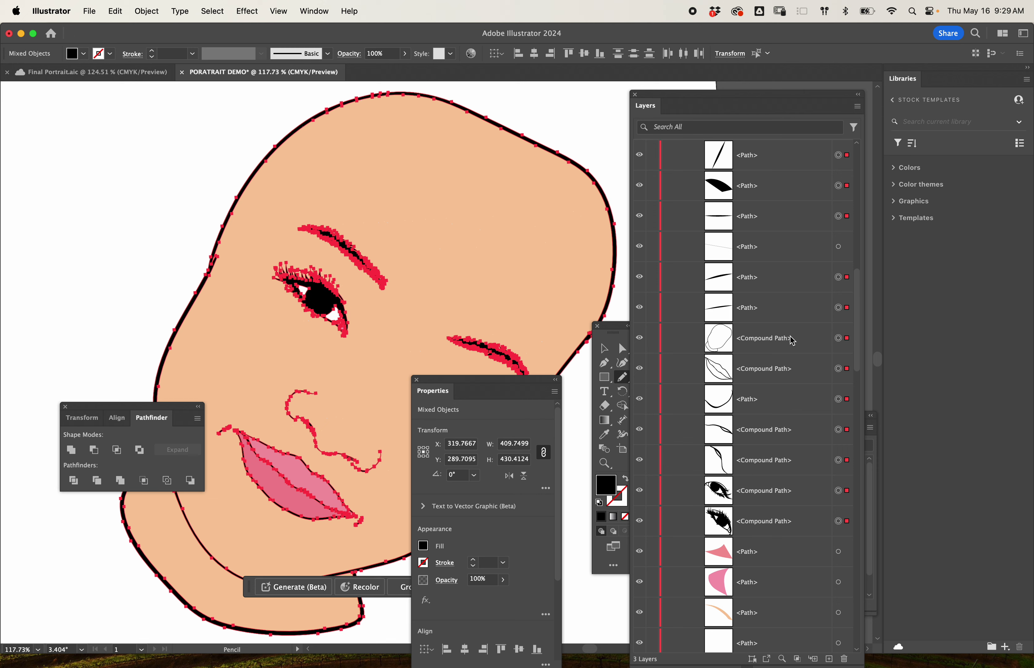
Step: Select the two black nostril paths missing from the similar-object selection and try to expand them
scroll(792, 341, up, 10)
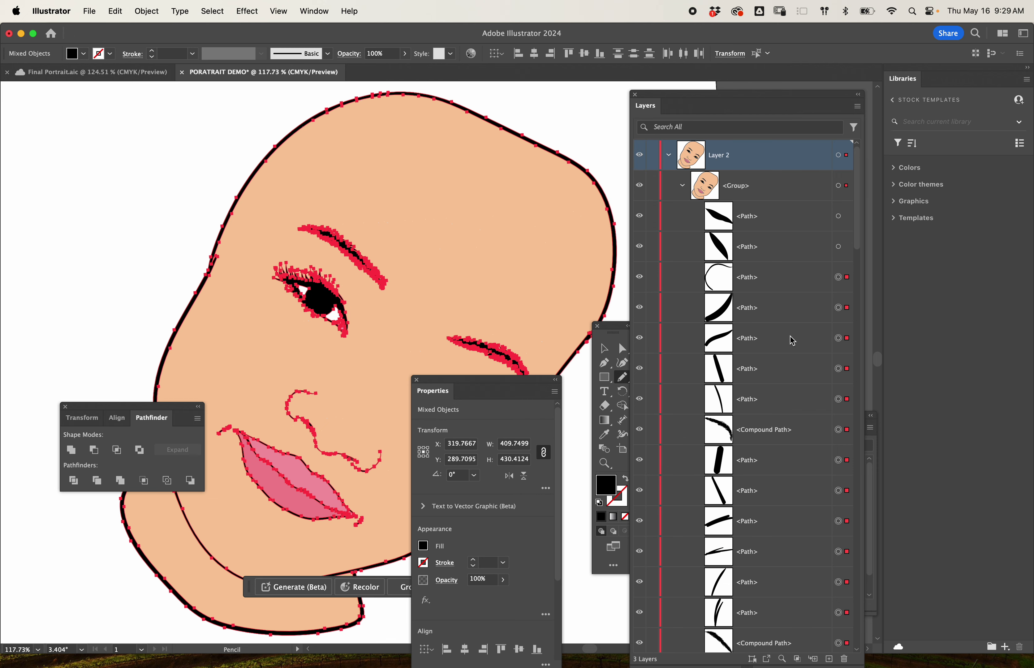
click(840, 247)
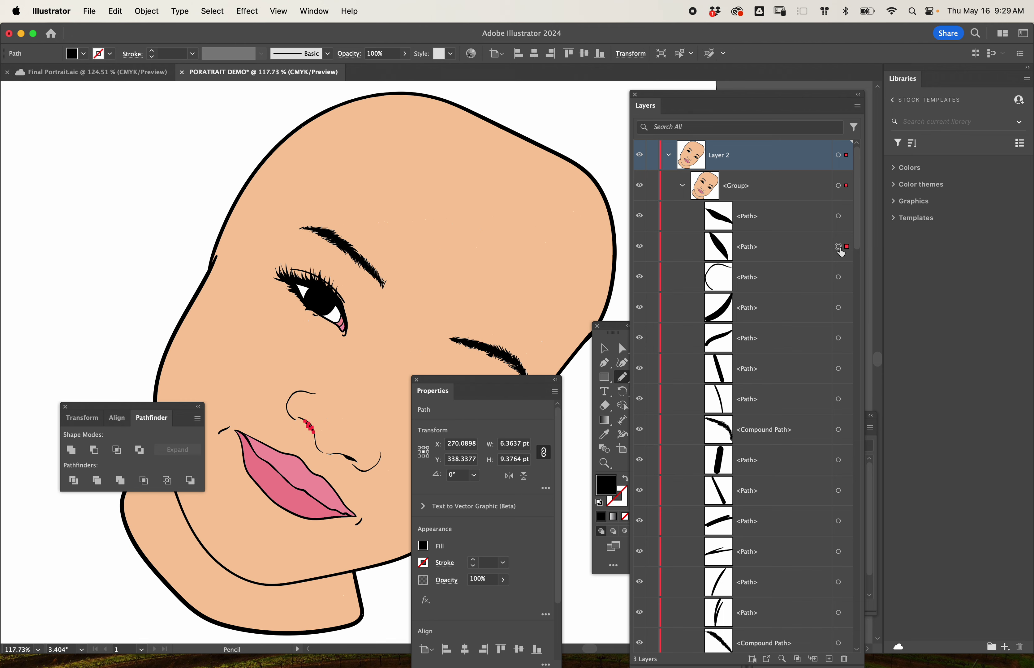
shift+click(840, 216)
click(147, 11)
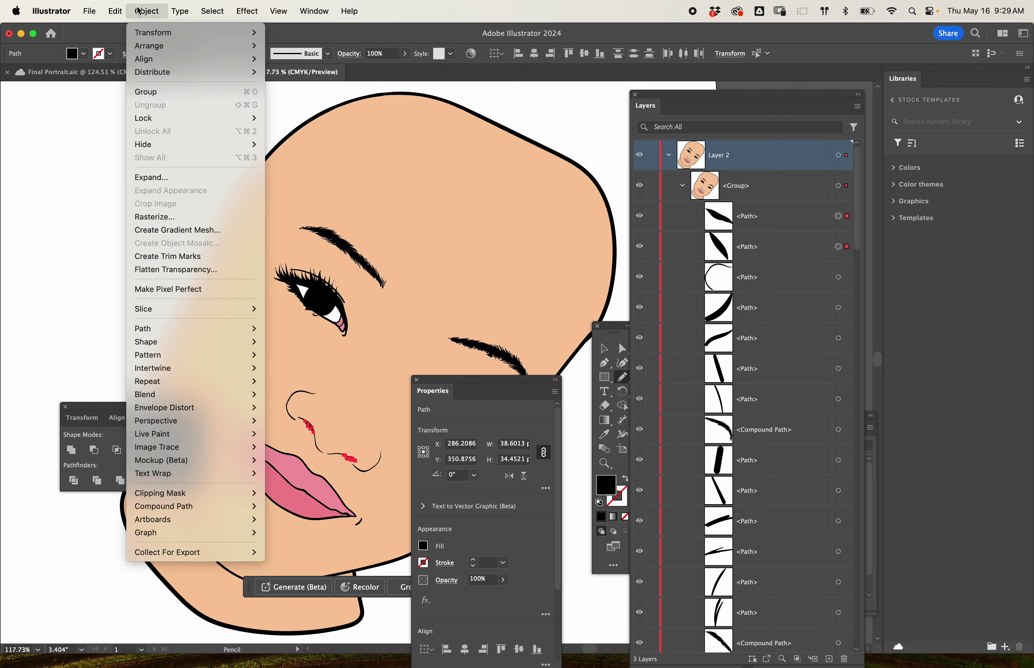
click(224, 170)
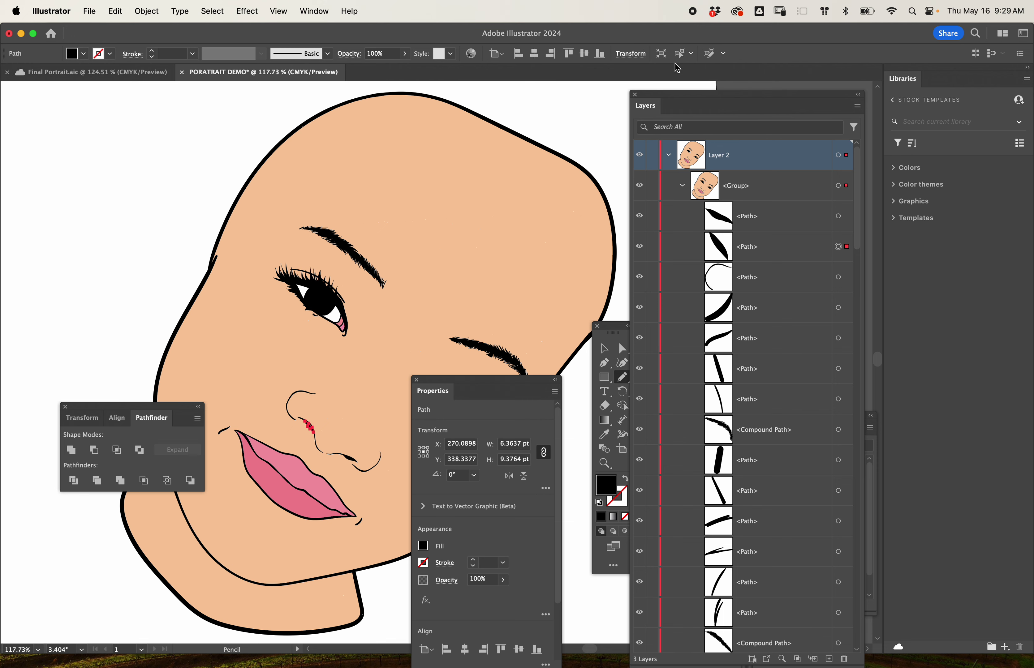
Step: Compare the appearance of a nostril path with the curved nose outline path, including the nostril's fill swatch
click(839, 278)
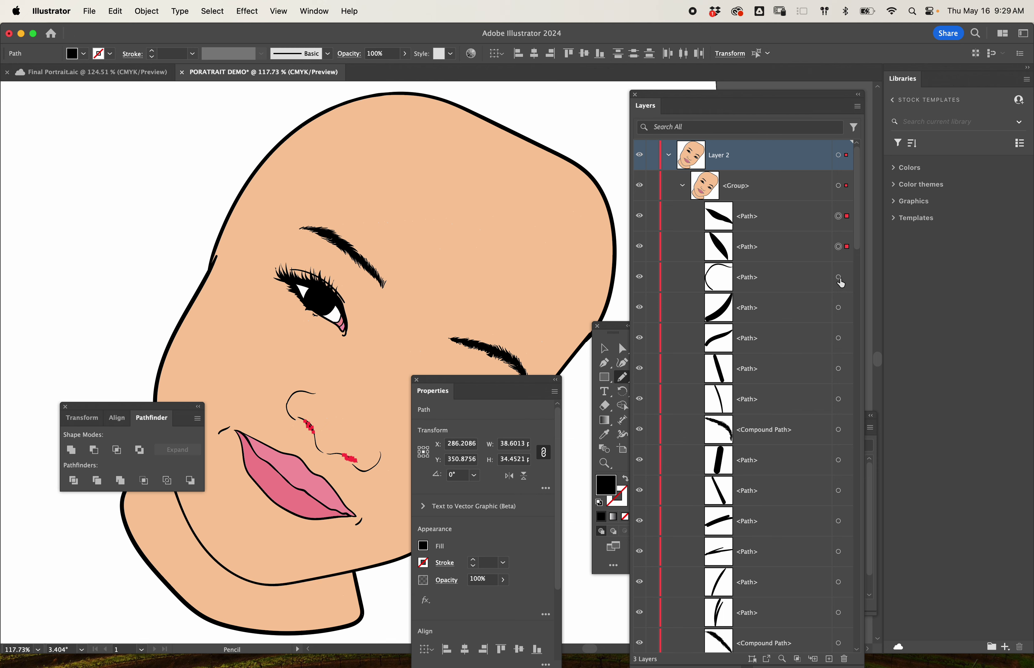
click(838, 248)
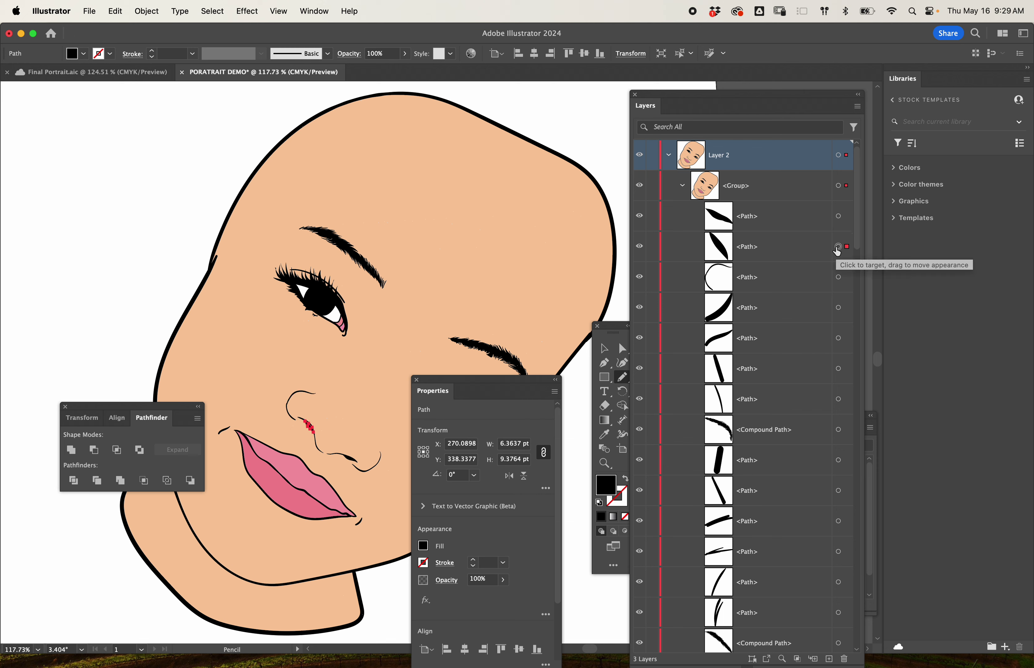
click(840, 277)
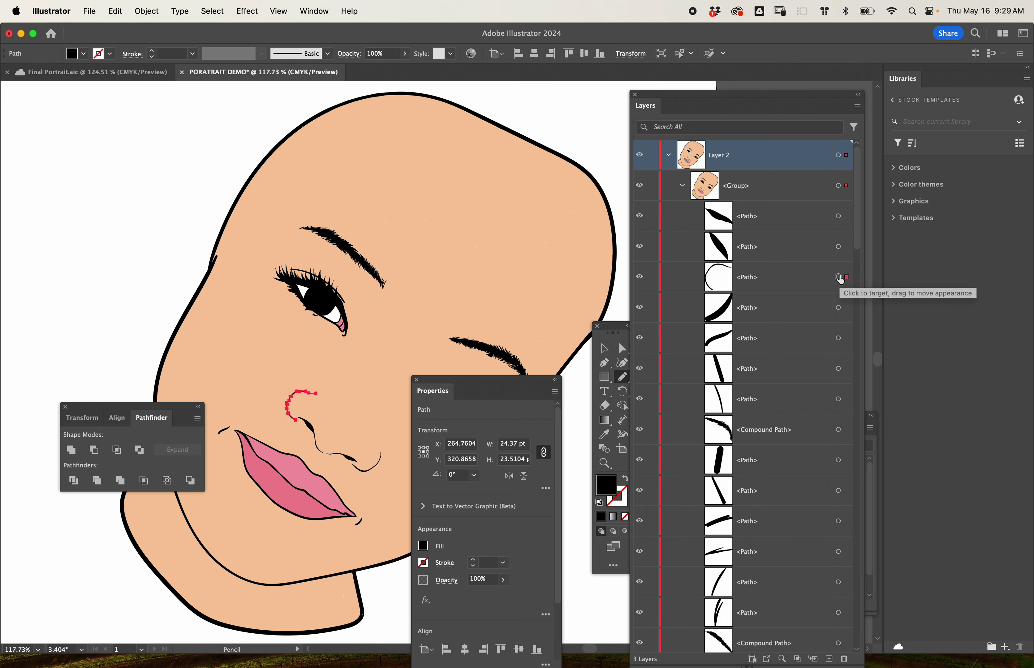
click(838, 247)
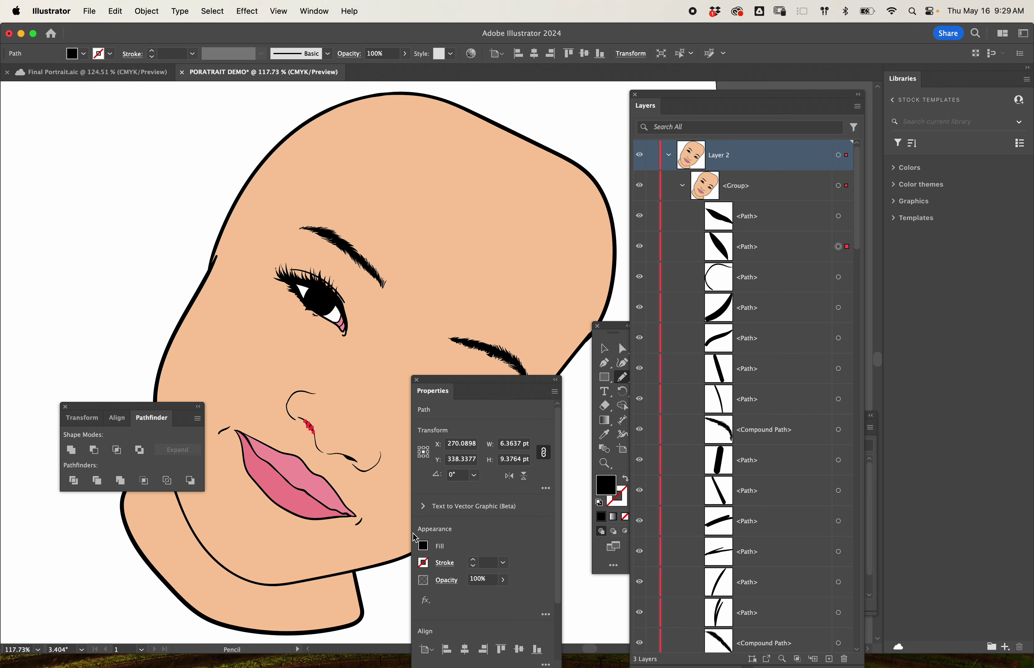
click(423, 545)
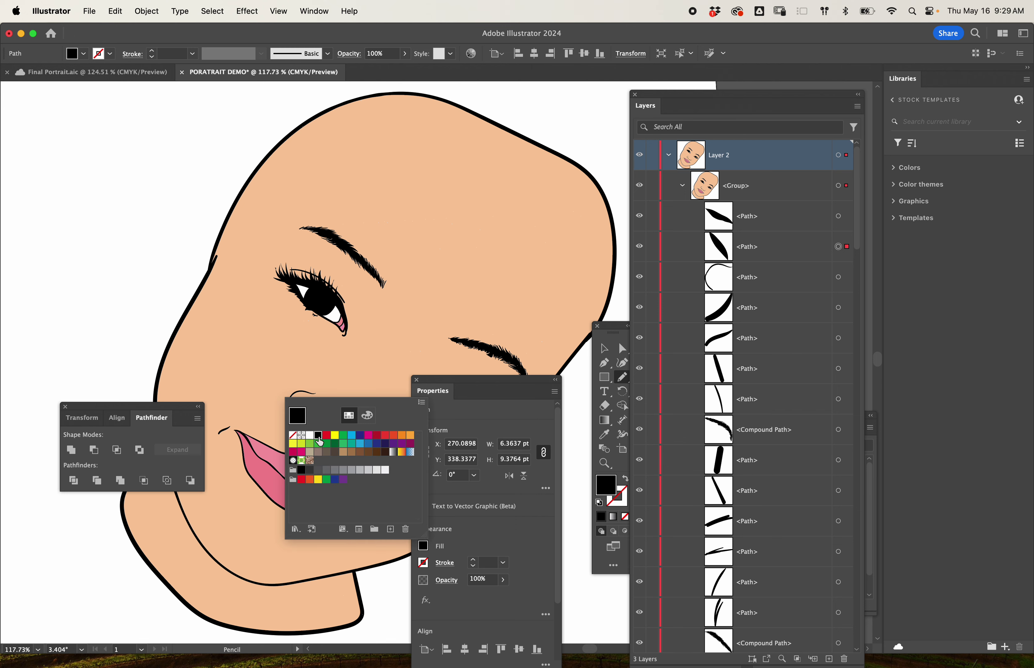
click(838, 277)
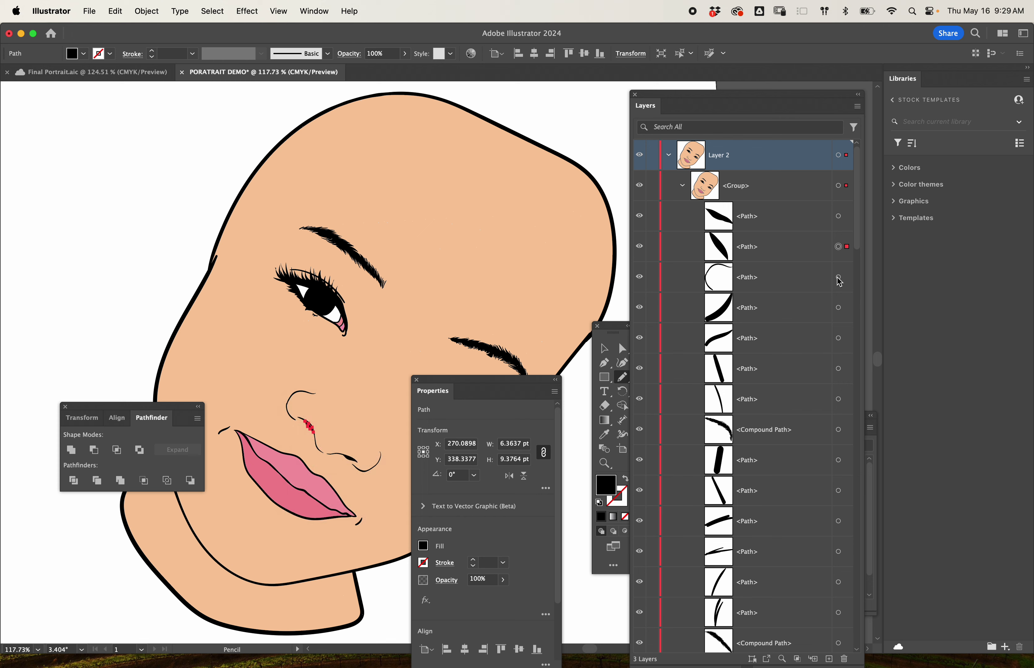
Step: Reselect all the similar black line-art objects and add the two nostril paths to the selection
key(super+a)
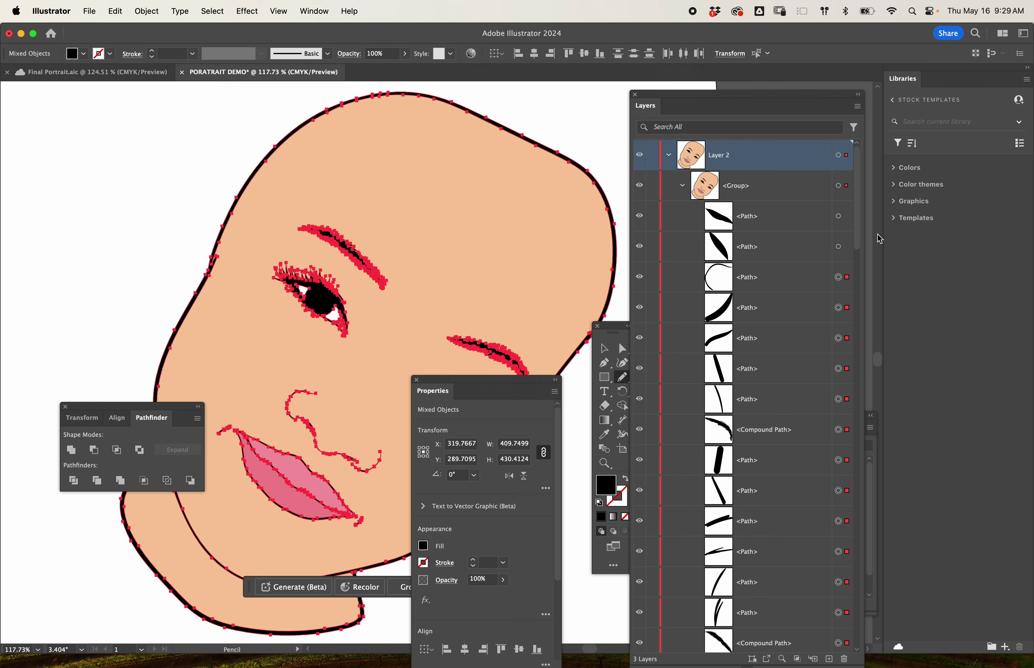
shift+click(838, 248)
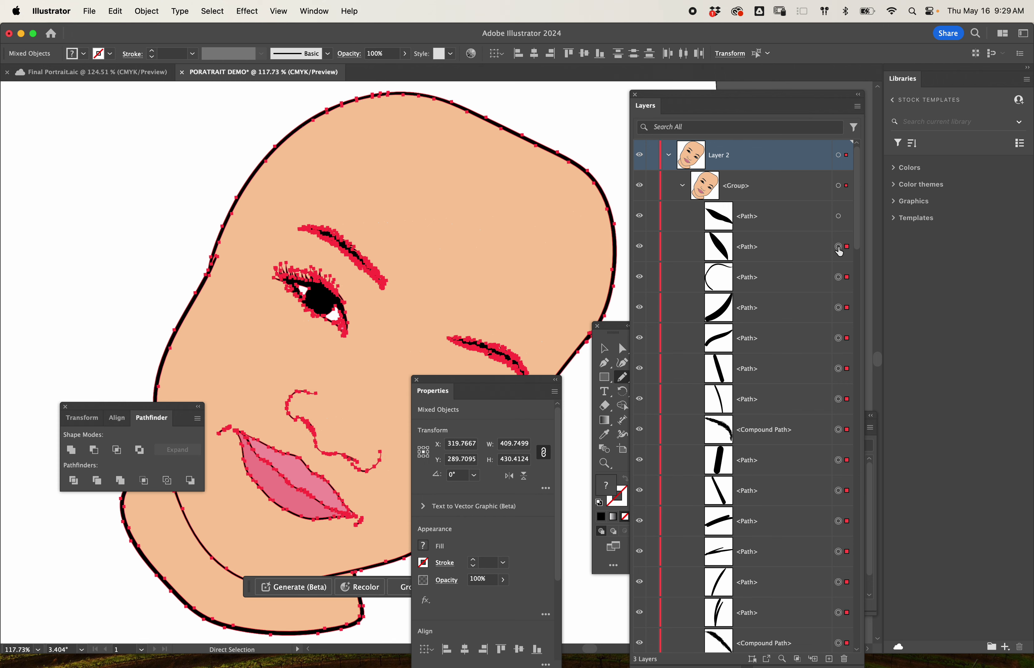
shift+click(839, 216)
scroll(817, 290, down, 5)
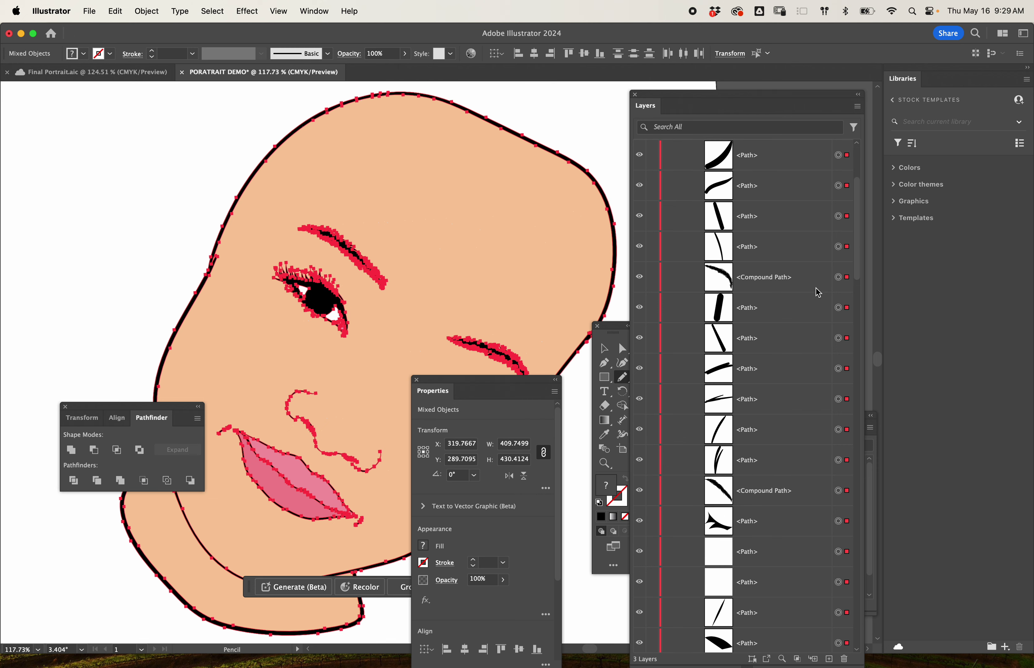
scroll(818, 293, up, 2)
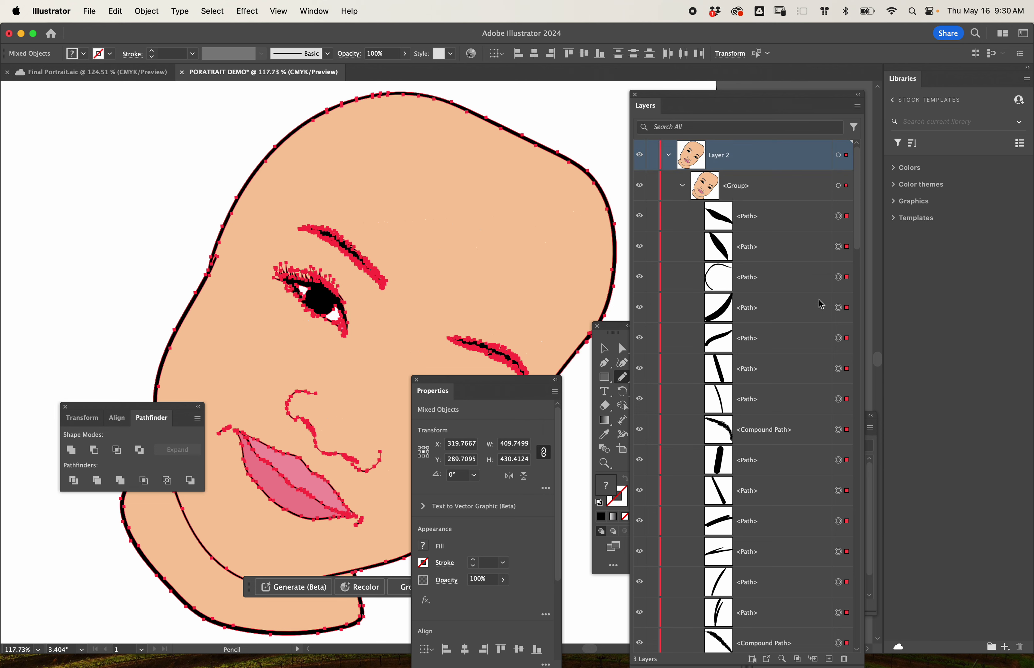
Step: Group the selected black line art and move the group into a new layer above Layer 2
drag(254, 591, 62, 134)
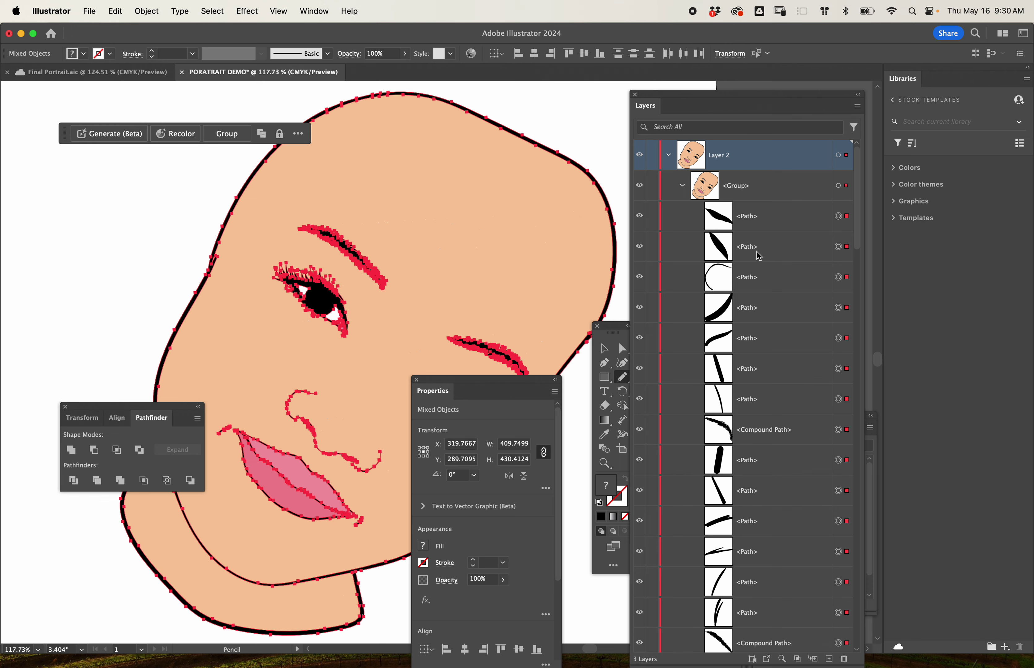
key(super+g)
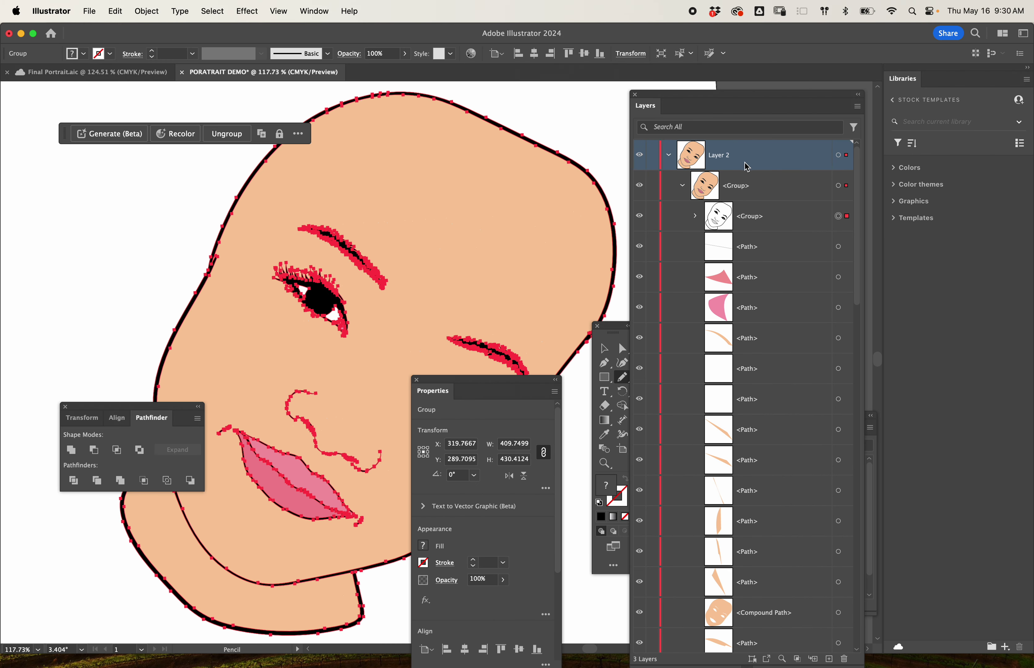
click(829, 660)
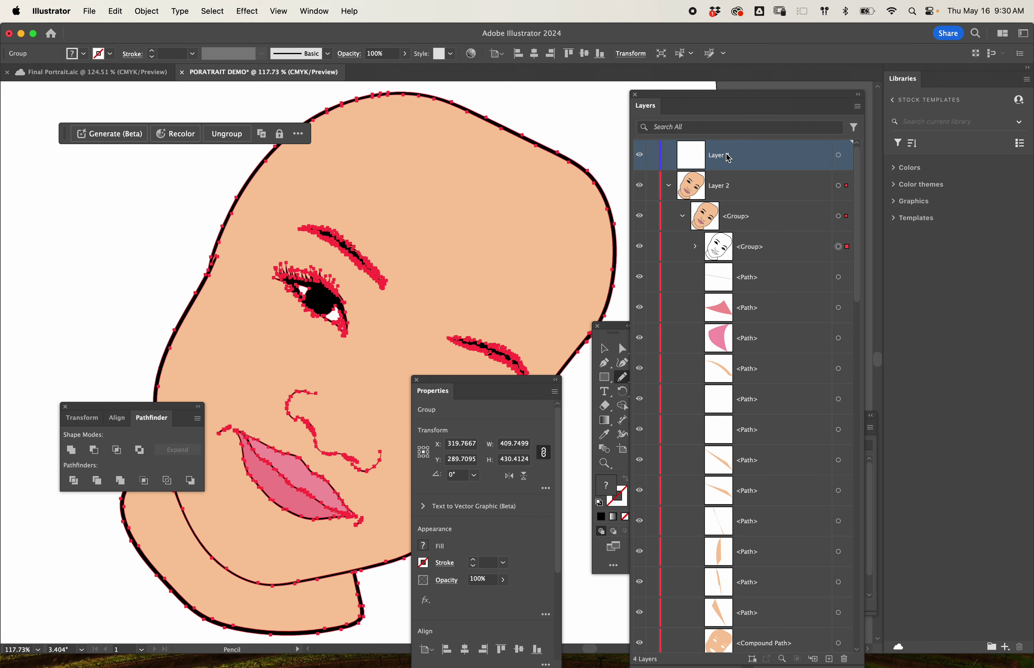
drag(752, 246, 718, 157)
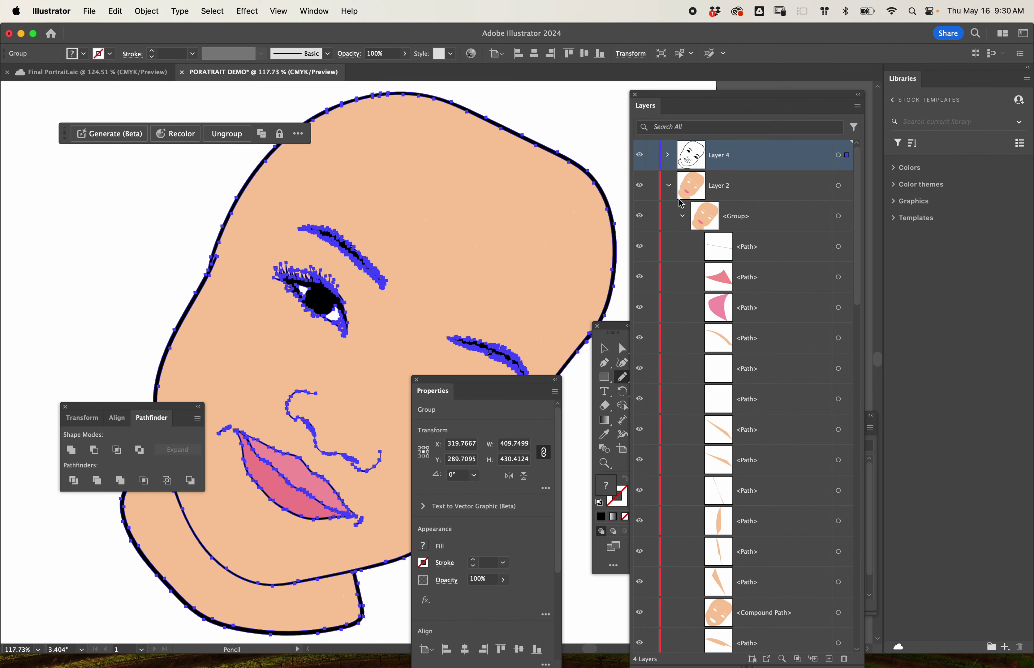
click(670, 188)
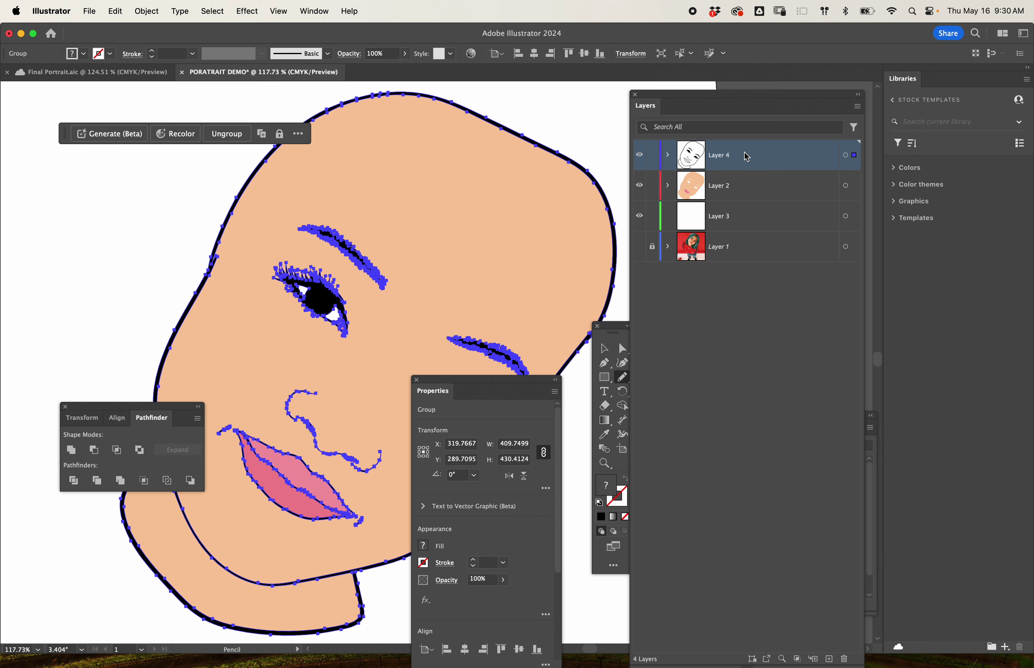
Step: Hide the new line-art layer to check its separation from the colours, then show it again and lock it
click(638, 156)
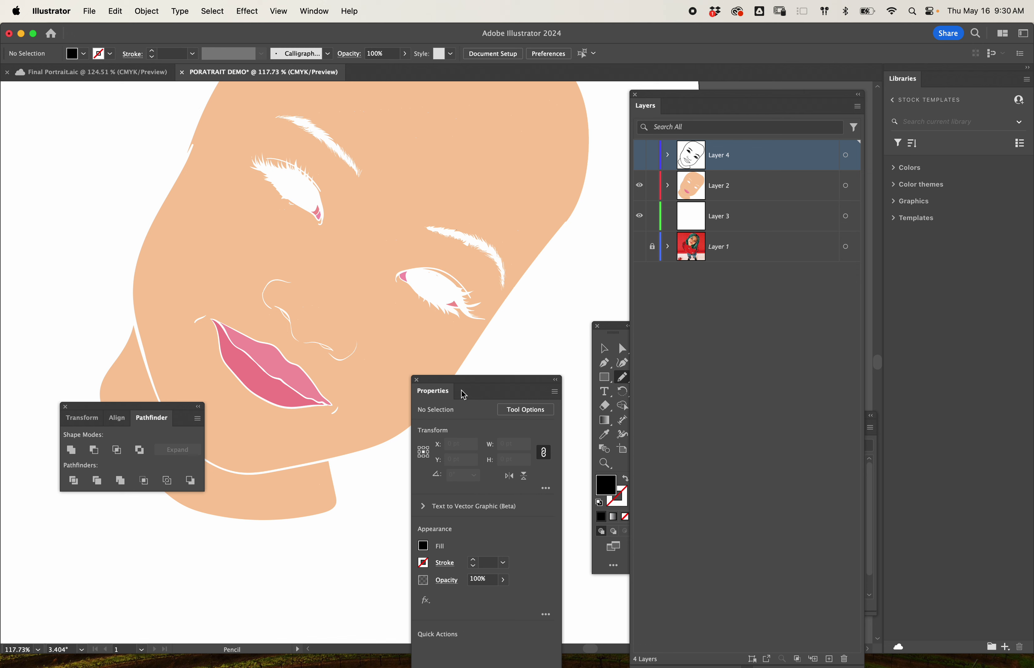
click(640, 155)
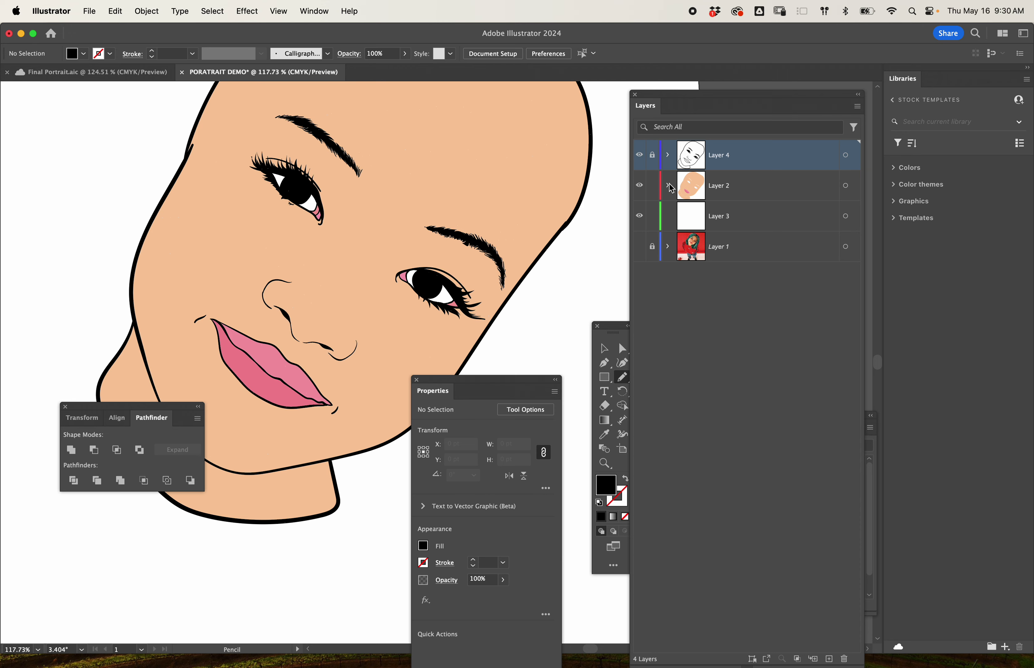
click(757, 190)
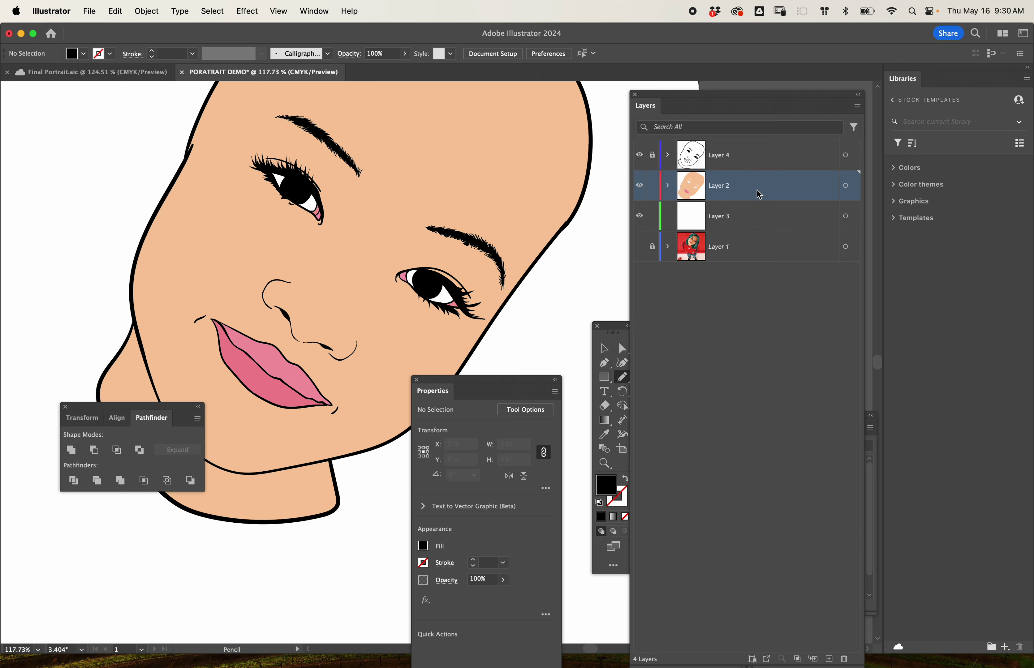
Step: Rename the locked line-art layer as BLACK LINE
double_click(715, 155)
text(BLA)
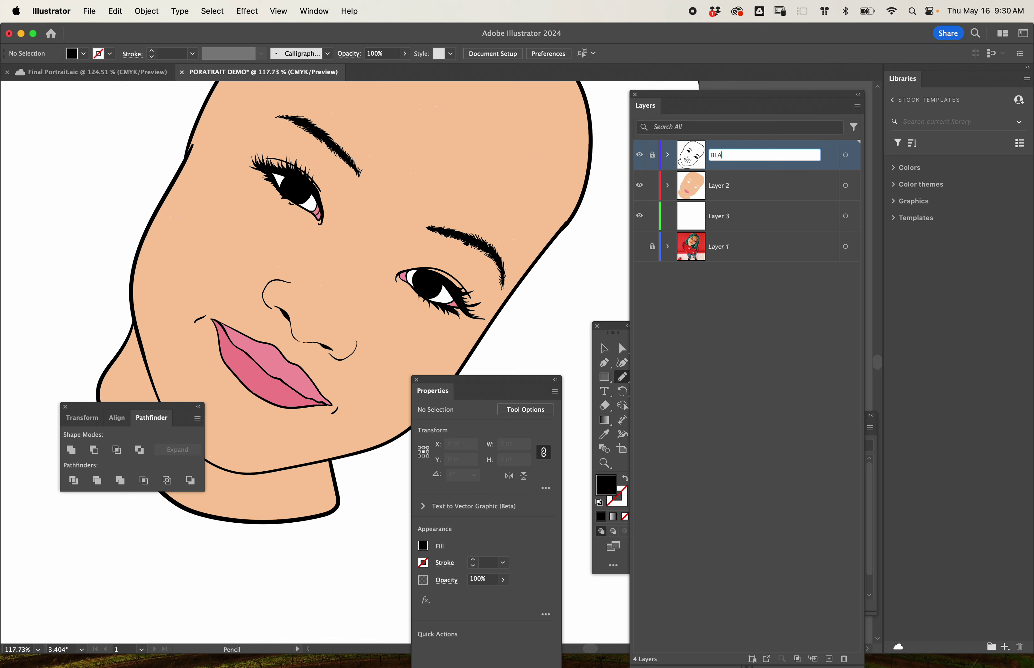
text(CK LINE)
key(Return)
Step: Create a new layer directly above Layer 2 and name it EYES
click(773, 184)
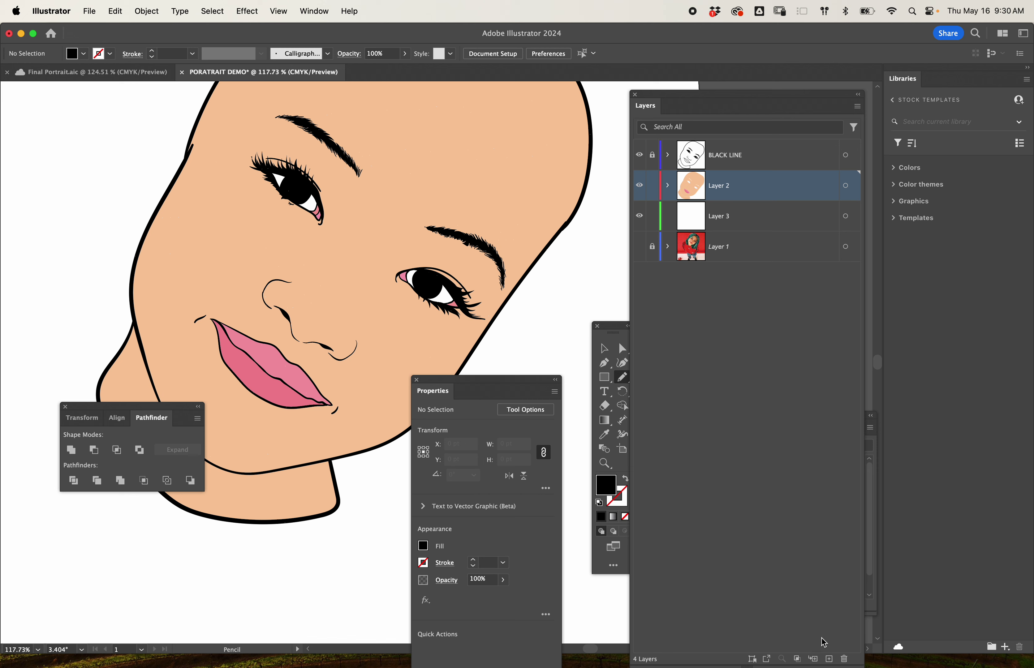
click(829, 660)
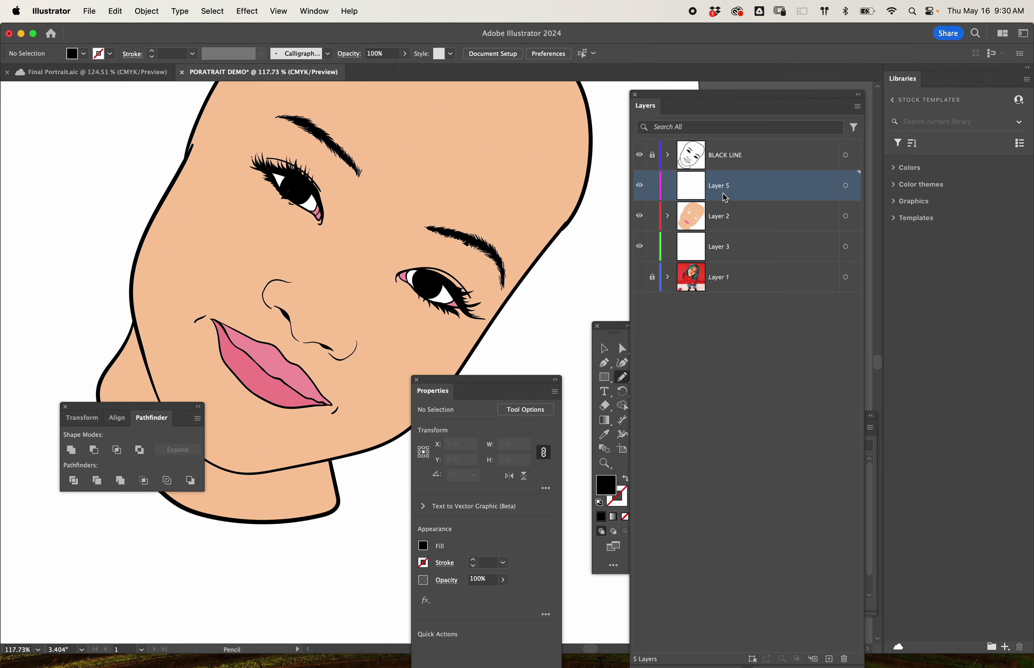
key(shift+n)
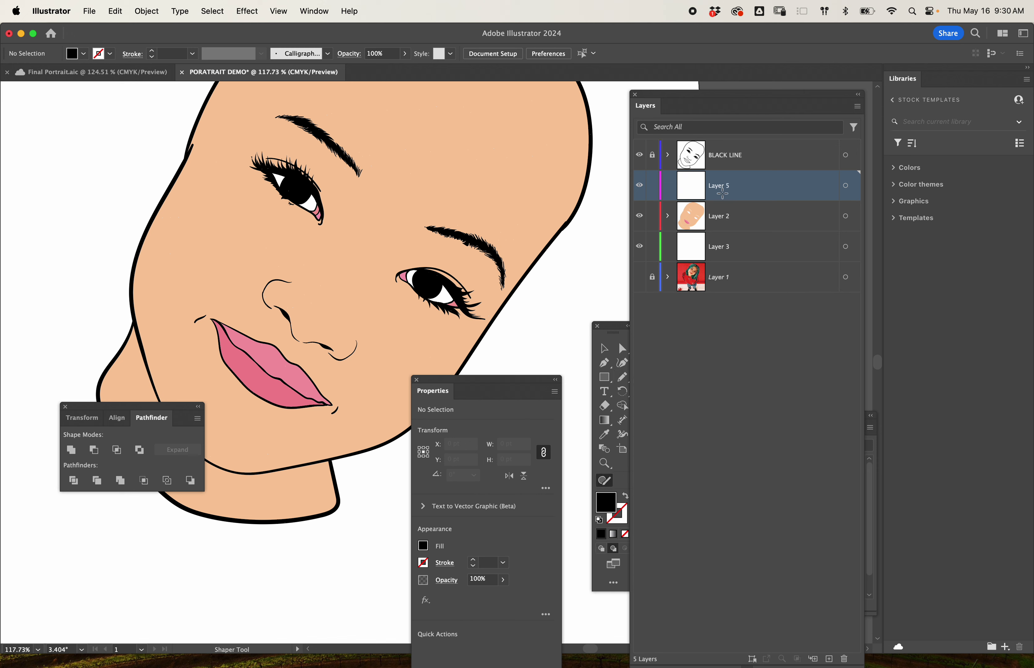
double_click(724, 186)
text(EYES)
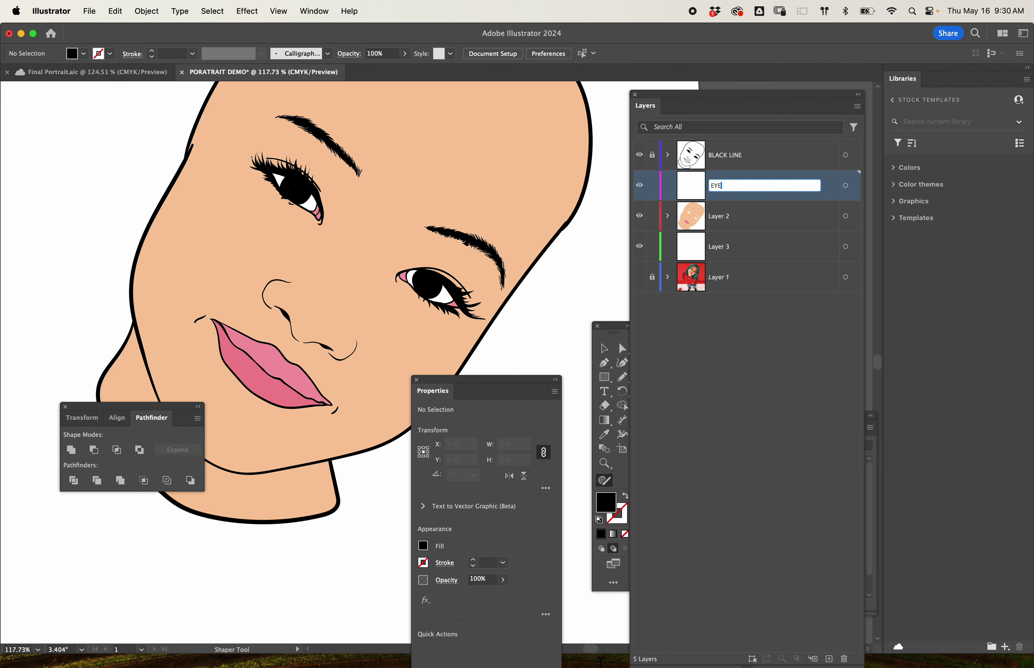